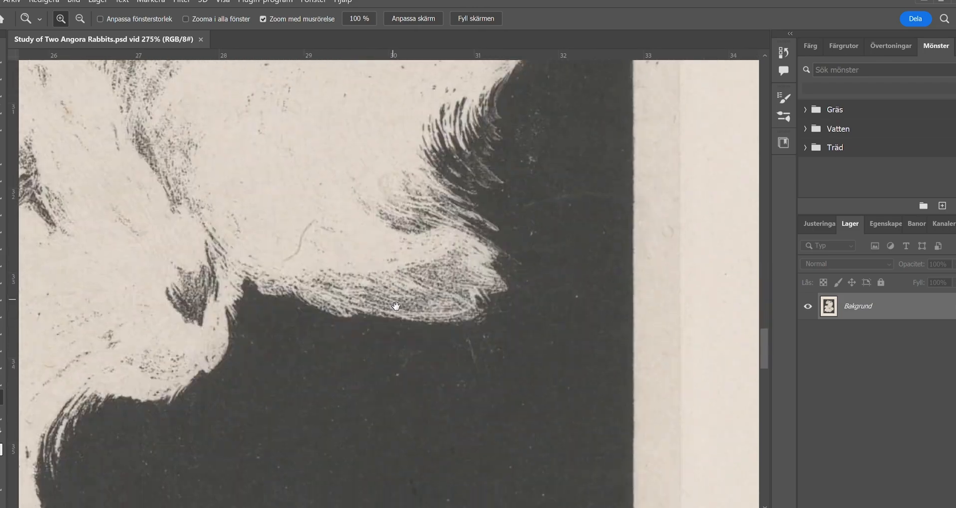
- Crop the scanned print on all four sides, leaving a narrow margin of pale paper around the dark picture area
{"action": "left_click_drag", "start_coordinate": [214, 207], "coordinate": [521, 191]}
{"action": "left_click_drag", "start_coordinate": [398, 335], "coordinate": [340, 237]}
{"action": "left_click_drag", "start_coordinate": [340, 237], "coordinate": [179, 259]}
{"action": "left_click_drag", "start_coordinate": [350, 311], "coordinate": [321, 307]}
{"action": "left_click", "coordinate": [1, 125]}
{"action": "left_click_drag", "start_coordinate": [557, 292], "coordinate": [527, 290]}
{"action": "left_click_drag", "start_coordinate": [174, 291], "coordinate": [202, 293]}
{"action": "left_click_drag", "start_coordinate": [764, 349], "coordinate": [758, 376]}
{"action": "left_click_drag", "start_coordinate": [357, 470], "coordinate": [360, 432]}
{"action": "left_click_drag", "start_coordinate": [766, 342], "coordinate": [766, 320]}
{"action": "left_click_drag", "start_coordinate": [350, 62], "coordinate": [349, 122]}
{"action": "key", "text": "Return"}
- Duplicate the background layer so the retouching is done on a copy
{"action": "key", "text": "h"}
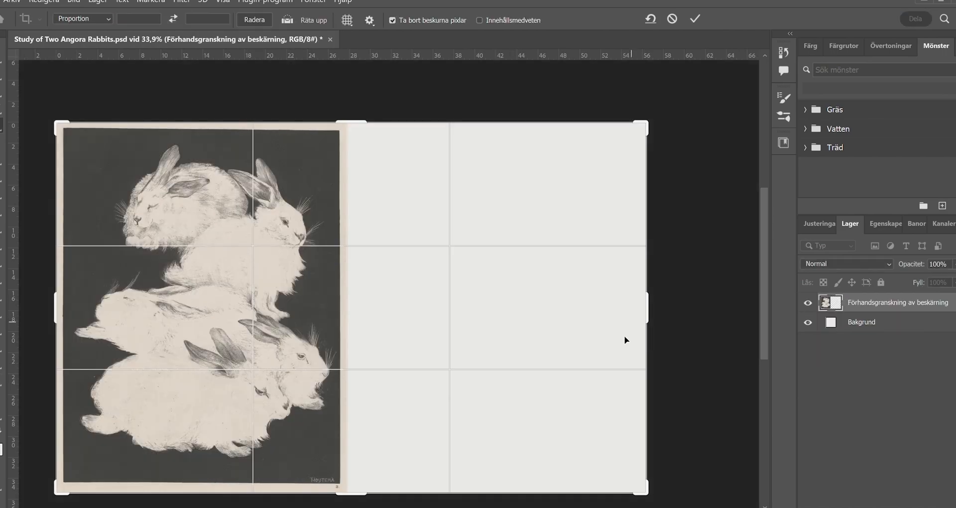
{"action": "key", "text": "Return"}
{"action": "key", "text": "v"}
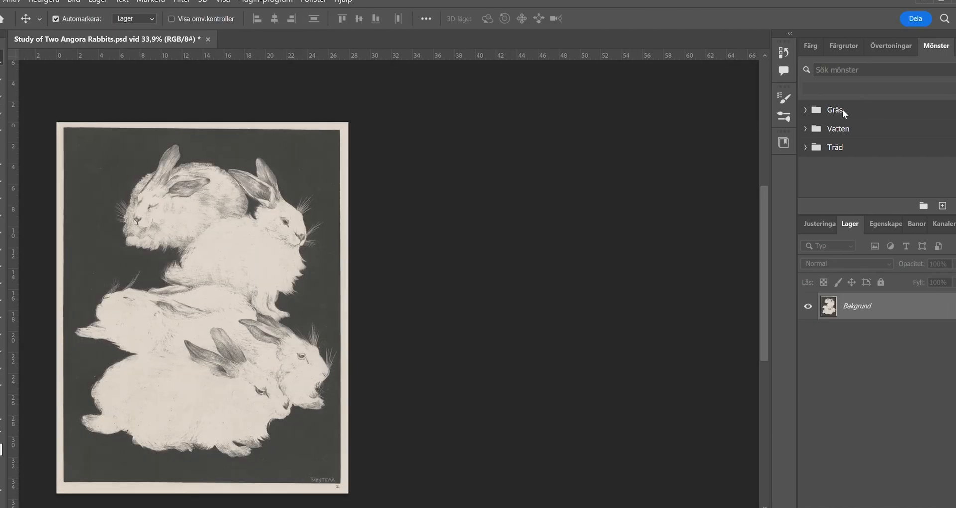
{"action": "key", "text": "ctrl+j"}
- Use the Patch tool to remove the thin brown streak in the lower rabbit's pale fur
{"action": "left_click_drag", "start_coordinate": [106, 368], "coordinate": [285, 295]}
{"action": "left_click", "coordinate": [1, 397]}
{"action": "left_click_drag", "start_coordinate": [349, 355], "coordinate": [461, 355]}
{"action": "left_click", "coordinate": [2, 175]}
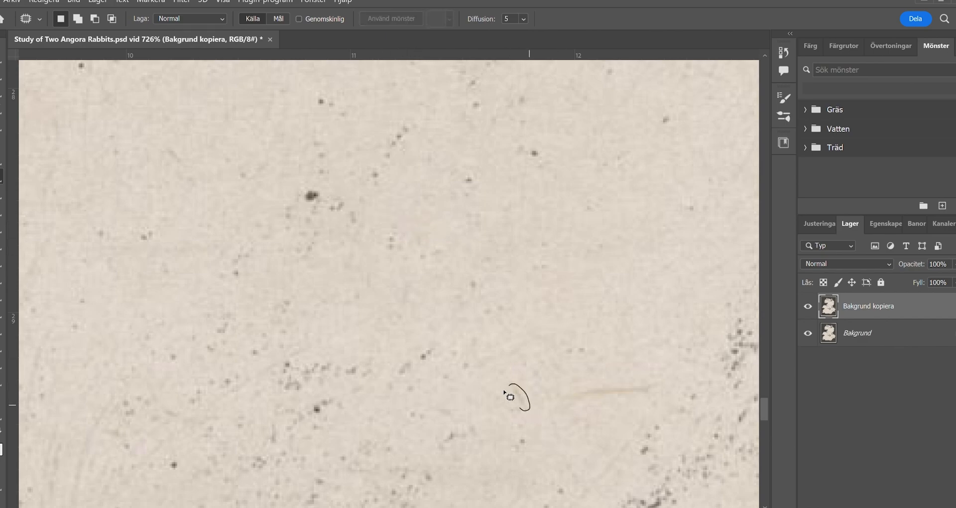
{"action": "left_click_drag", "start_coordinate": [619, 391], "coordinate": [599, 373]}
- Patch a small flaw near the bottom of the print with clean texture from close by, and deselect
{"action": "left_click_drag", "start_coordinate": [672, 471], "coordinate": [252, 282]}
{"action": "left_click_drag", "start_coordinate": [548, 473], "coordinate": [254, 199]}
{"action": "mouse_move", "coordinate": [548, 488]}
{"action": "left_mouse_down"}
{"action": "mouse_move", "coordinate": [295, 324]}
{"action": "mouse_move", "coordinate": [154, 282]}
{"action": "left_mouse_up"}
{"action": "left_click_drag", "start_coordinate": [263, 208], "coordinate": [267, 209]}
{"action": "left_click_drag", "start_coordinate": [290, 247], "coordinate": [329, 259]}
{"action": "key", "text": "ctrl+d"}
- Patch two more small blemishes farther along the bottom of the print, deselecting after each
{"action": "left_click_drag", "start_coordinate": [682, 365], "coordinate": [152, 279]}
{"action": "left_click_drag", "start_coordinate": [647, 187], "coordinate": [283, 306]}
{"action": "left_click_drag", "start_coordinate": [288, 305], "coordinate": [349, 318]}
{"action": "key", "text": "ctrl+d"}
{"action": "left_click_drag", "start_coordinate": [429, 85], "coordinate": [407, 375]}
{"action": "left_click_drag", "start_coordinate": [425, 296], "coordinate": [423, 304]}
{"action": "key", "text": "ctrl+d"}
- Patch the small mark in the pale fur above the shaded paw using neighbouring clean fur
{"action": "left_click_drag", "start_coordinate": [752, 65], "coordinate": [315, 344]}
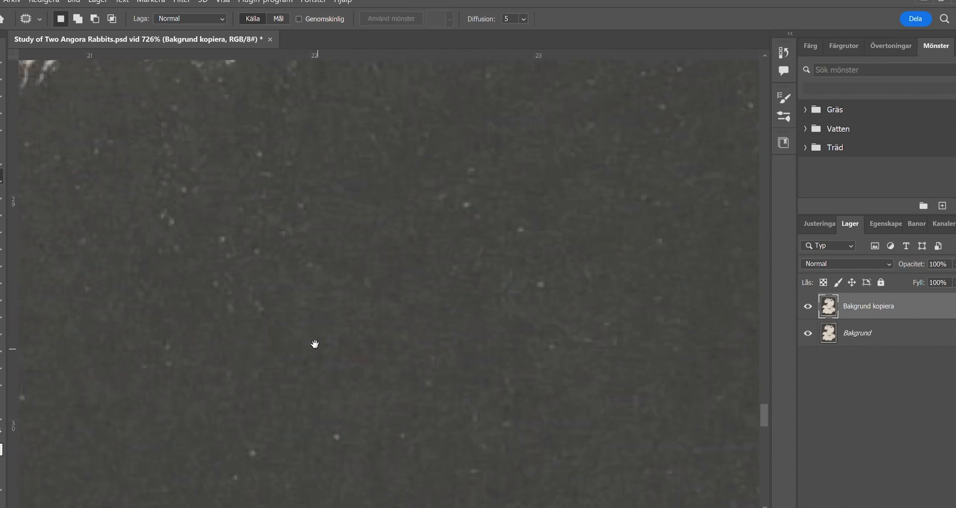
{"action": "left_click_drag", "start_coordinate": [444, 319], "coordinate": [390, 322]}
{"action": "left_click_drag", "start_coordinate": [433, 209], "coordinate": [366, 327]}
{"action": "left_click_drag", "start_coordinate": [381, 167], "coordinate": [438, 167]}
{"action": "left_click_drag", "start_coordinate": [326, 180], "coordinate": [316, 186]}
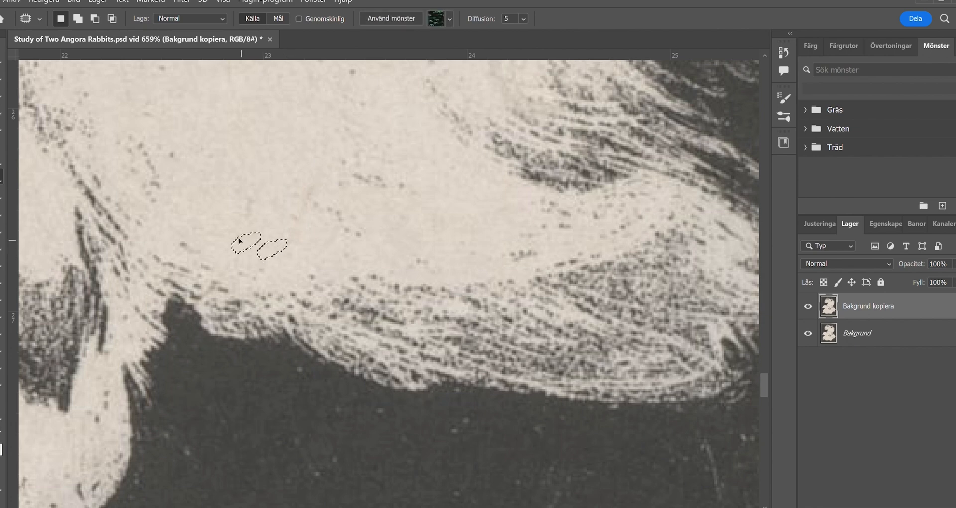
- Patch two light blemishes in the dark background below the paw, deselecting after each
{"action": "mouse_move", "coordinate": [644, 427]}
{"action": "left_mouse_down"}
{"action": "mouse_move", "coordinate": [377, 280]}
{"action": "mouse_move", "coordinate": [322, 213]}
{"action": "left_mouse_up"}
{"action": "left_click_drag", "start_coordinate": [417, 277], "coordinate": [419, 280]}
{"action": "left_click_drag", "start_coordinate": [424, 299], "coordinate": [491, 322]}
{"action": "key", "text": "ctrl+d"}
{"action": "mouse_move", "coordinate": [382, 242]}
{"action": "left_mouse_down"}
{"action": "mouse_move", "coordinate": [408, 307]}
{"action": "mouse_move", "coordinate": [384, 243]}
{"action": "left_mouse_up"}
{"action": "left_click_drag", "start_coordinate": [402, 290], "coordinate": [479, 382]}
{"action": "key", "text": "ctrl+d"}
- Patch the tiny light specks in the dark area beneath the tip of the paw, and deselect
{"action": "left_click_drag", "start_coordinate": [384, 249], "coordinate": [393, 269]}
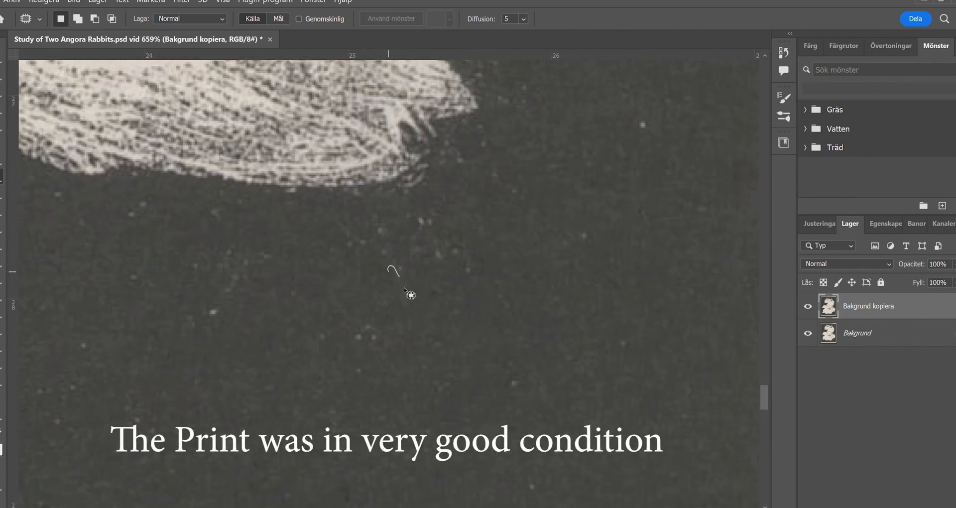
{"action": "left_click_drag", "start_coordinate": [427, 378], "coordinate": [342, 394]}
{"action": "left_click_drag", "start_coordinate": [299, 347], "coordinate": [301, 351]}
{"action": "left_click_drag", "start_coordinate": [282, 350], "coordinate": [235, 246]}
{"action": "key", "text": "ctrl+d"}
- Patch the elongated flaw in the dark background near the right paper margin, and deselect
{"action": "left_click_drag", "start_coordinate": [364, 329], "coordinate": [316, 321]}
{"action": "left_click_drag", "start_coordinate": [392, 249], "coordinate": [428, 249]}
{"action": "left_click_drag", "start_coordinate": [427, 249], "coordinate": [376, 293]}
{"action": "key", "text": "j"}
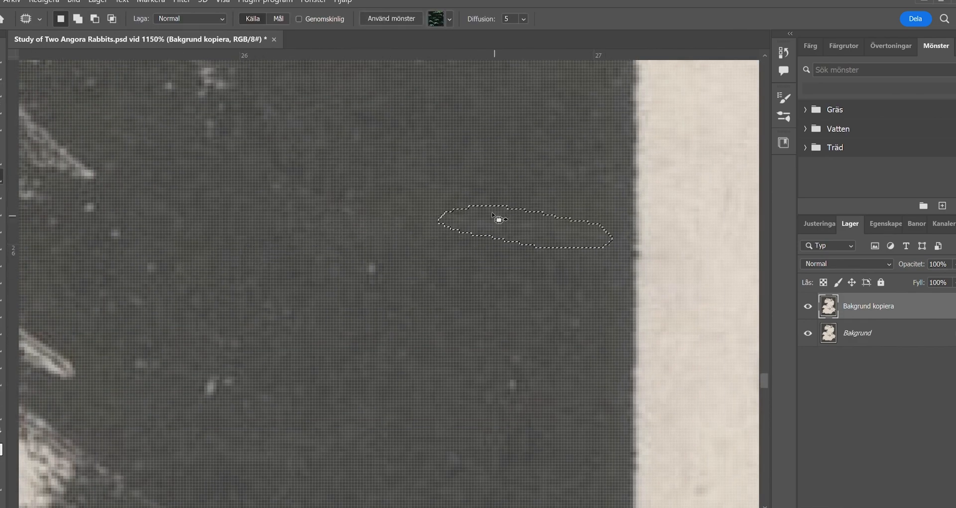
{"action": "key", "text": "ctrl+d"}
- Patch a small oval area of the dark background just right of the fur edge, and deselect
{"action": "key", "text": "z"}
{"action": "left_click_drag", "start_coordinate": [380, 342], "coordinate": [273, 325]}
{"action": "mouse_move", "coordinate": [273, 324]}
{"action": "left_mouse_down"}
{"action": "mouse_move", "coordinate": [369, 369]}
{"action": "mouse_move", "coordinate": [421, 361]}
{"action": "left_mouse_up"}
{"action": "key", "text": "j"}
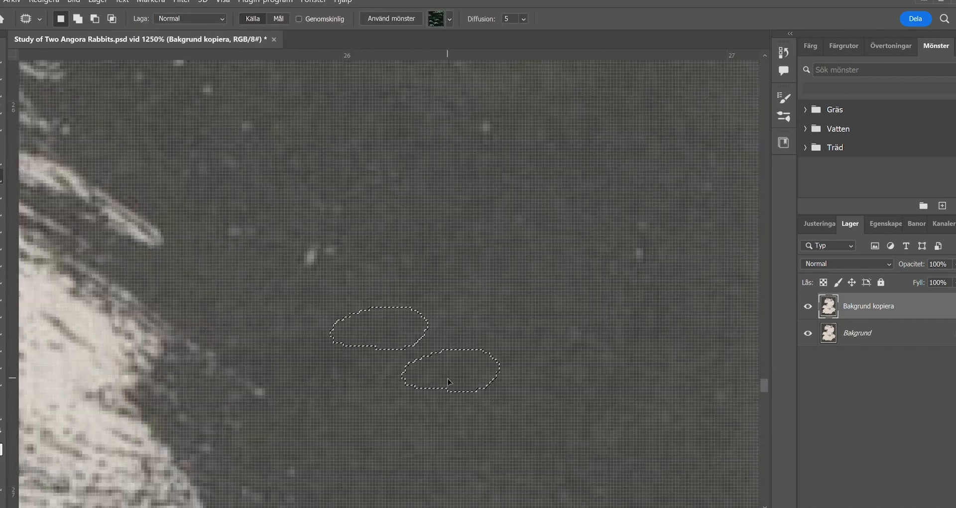
{"action": "key", "text": "ctrl+d"}
- Patch out the two brown spots and the short scratch on the right paper margin
{"action": "key", "text": "z"}
{"action": "left_click_drag", "start_coordinate": [363, 355], "coordinate": [329, 358]}
{"action": "left_click_drag", "start_coordinate": [473, 142], "coordinate": [482, 364]}
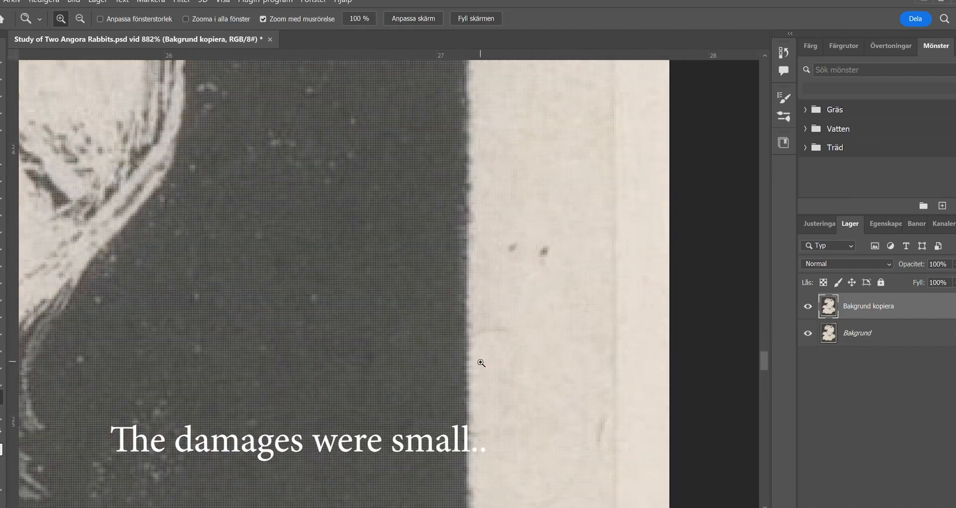
{"action": "key", "text": "j"}
{"action": "left_click_drag", "start_coordinate": [513, 232], "coordinate": [508, 280]}
{"action": "left_click_drag", "start_coordinate": [605, 410], "coordinate": [597, 415]}
{"action": "key", "text": "ctrl+d"}
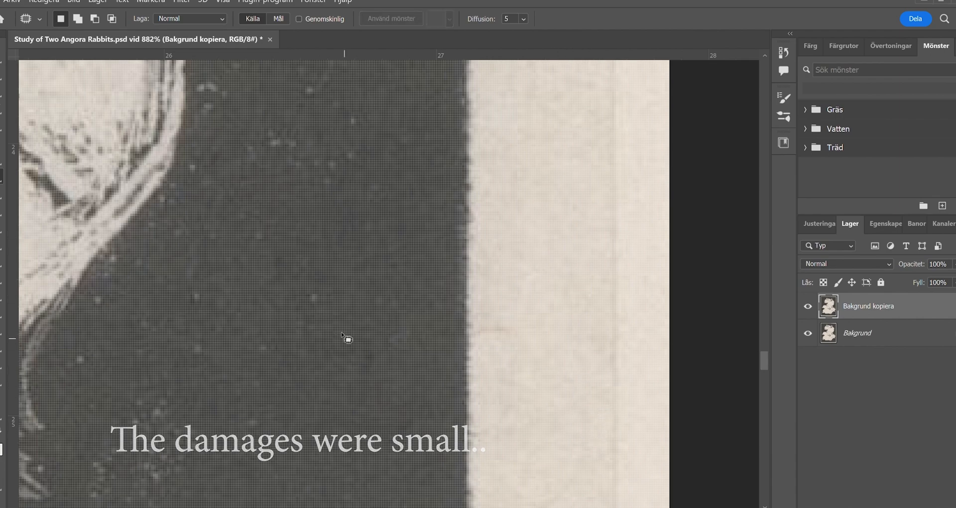
- Patch another small flaw near the print's right side, and clear the selection
{"action": "key", "text": "z"}
{"action": "left_click_drag", "start_coordinate": [374, 343], "coordinate": [349, 340]}
{"action": "left_click_drag", "start_coordinate": [365, 243], "coordinate": [249, 329]}
{"action": "mouse_move", "coordinate": [295, 330]}
{"action": "left_mouse_down"}
{"action": "mouse_move", "coordinate": [337, 333]}
{"action": "mouse_move", "coordinate": [319, 330]}
{"action": "mouse_move", "coordinate": [381, 319]}
{"action": "left_mouse_up"}
{"action": "key", "text": "j"}
{"action": "key", "text": "ctrl+d"}
- Patch the next small flaw farther down the right side of the print, and deselect
{"action": "key", "text": "z"}
{"action": "left_click_drag", "start_coordinate": [390, 312], "coordinate": [365, 309]}
{"action": "left_click_drag", "start_coordinate": [331, 478], "coordinate": [349, 356]}
{"action": "left_click_drag", "start_coordinate": [363, 289], "coordinate": [420, 287]}
{"action": "key", "text": "j"}
{"action": "mouse_move", "coordinate": [404, 247]}
{"action": "left_mouse_down"}
{"action": "mouse_move", "coordinate": [485, 265]}
{"action": "mouse_move", "coordinate": [406, 249]}
{"action": "left_mouse_up"}
{"action": "key", "text": "ctrl+d"}
- Patch two small flaws in the dark background beside the lower right paper margin, deselecting after each
{"action": "mouse_move", "coordinate": [432, 258]}
{"action": "left_mouse_down"}
{"action": "mouse_move", "coordinate": [417, 383]}
{"action": "mouse_move", "coordinate": [391, 391]}
{"action": "left_mouse_up"}
{"action": "key", "text": "z"}
{"action": "left_click_drag", "start_coordinate": [393, 448], "coordinate": [406, 330]}
{"action": "key", "text": "j"}
{"action": "left_click_drag", "start_coordinate": [278, 330], "coordinate": [292, 344]}
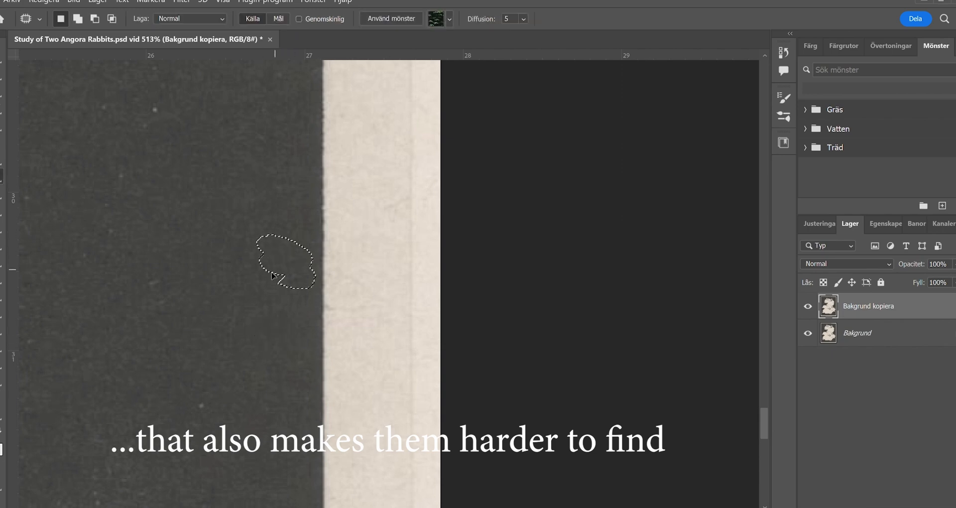
{"action": "key", "text": "ctrl+d"}
{"action": "left_click_drag", "start_coordinate": [194, 167], "coordinate": [263, 280]}
{"action": "left_click_drag", "start_coordinate": [215, 219], "coordinate": [226, 244]}
{"action": "key", "text": "ctrl+d"}
- Patch the narrow flaw in the dark background beside the tips of the rabbit's long hairs, and deselect
{"action": "left_click_drag", "start_coordinate": [219, 150], "coordinate": [274, 421]}
{"action": "left_click_drag", "start_coordinate": [299, 149], "coordinate": [281, 339]}
{"action": "key", "text": "z"}
{"action": "left_click_drag", "start_coordinate": [355, 328], "coordinate": [383, 329]}
{"action": "key", "text": "j"}
{"action": "left_click_drag", "start_coordinate": [358, 388], "coordinate": [359, 397]}
{"action": "left_click_drag", "start_coordinate": [369, 385], "coordinate": [402, 397]}
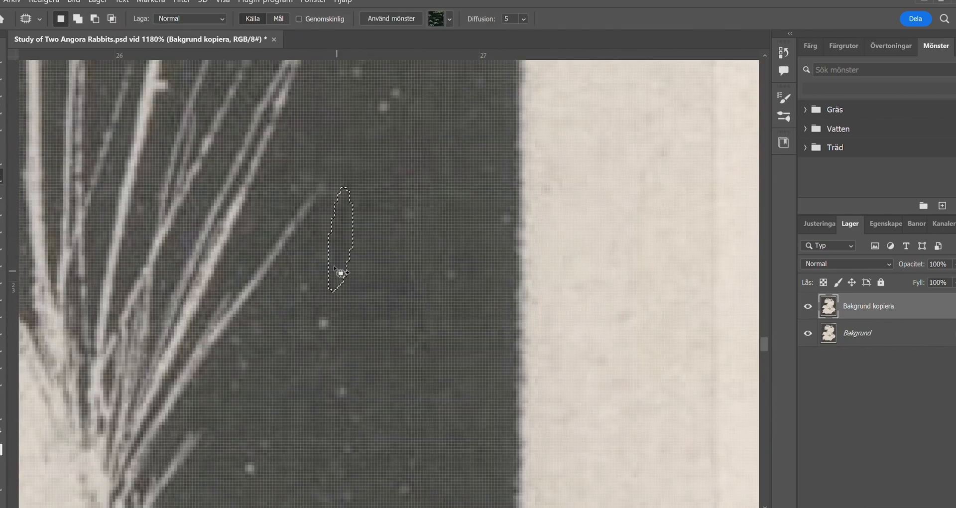
{"action": "key", "text": "z"}
{"action": "mouse_move", "coordinate": [362, 229]}
{"action": "left_mouse_down"}
{"action": "mouse_move", "coordinate": [352, 327]}
{"action": "mouse_move", "coordinate": [335, 256]}
{"action": "mouse_move", "coordinate": [301, 297]}
{"action": "mouse_move", "coordinate": [290, 272]}
{"action": "mouse_move", "coordinate": [333, 226]}
{"action": "mouse_move", "coordinate": [294, 247]}
{"action": "mouse_move", "coordinate": [322, 318]}
{"action": "mouse_move", "coordinate": [428, 324]}
{"action": "left_mouse_up"}
{"action": "left_click", "coordinate": [1, 176]}
{"action": "key", "text": "ctrl+d"}
- Patch further small blemishes around the right-hand rabbit with clean neighbouring texture, and deselect
{"action": "mouse_move", "coordinate": [299, 80]}
{"action": "left_mouse_down"}
{"action": "mouse_move", "coordinate": [335, 265]}
{"action": "mouse_move", "coordinate": [329, 214]}
{"action": "left_mouse_up"}
{"action": "mouse_move", "coordinate": [319, 352]}
{"action": "left_mouse_down"}
{"action": "mouse_move", "coordinate": [310, 344]}
{"action": "mouse_move", "coordinate": [326, 334]}
{"action": "left_mouse_up"}
{"action": "key", "text": "z"}
{"action": "left_click_drag", "start_coordinate": [367, 388], "coordinate": [368, 229]}
{"action": "left_click_drag", "start_coordinate": [369, 279], "coordinate": [414, 299]}
{"action": "mouse_move", "coordinate": [448, 474]}
{"action": "left_mouse_down"}
{"action": "mouse_move", "coordinate": [374, 288]}
{"action": "mouse_move", "coordinate": [426, 280]}
{"action": "left_mouse_up"}
{"action": "key", "text": "j"}
{"action": "left_click_drag", "start_coordinate": [366, 239], "coordinate": [365, 241]}
{"action": "left_click_drag", "start_coordinate": [406, 261], "coordinate": [450, 186]}
{"action": "key", "text": "ctrl+d"}
- Patch the discoloured mark in the pale fur of the rabbit's forehead, right of the eye
{"action": "key", "text": "z"}
{"action": "mouse_move", "coordinate": [389, 295]}
{"action": "left_mouse_down"}
{"action": "mouse_move", "coordinate": [285, 185]}
{"action": "mouse_move", "coordinate": [364, 318]}
{"action": "mouse_move", "coordinate": [321, 269]}
{"action": "left_mouse_up"}
{"action": "key", "text": "j"}
{"action": "key", "text": "z"}
{"action": "mouse_move", "coordinate": [351, 358]}
{"action": "left_mouse_down"}
{"action": "mouse_move", "coordinate": [267, 208]}
{"action": "mouse_move", "coordinate": [437, 433]}
{"action": "mouse_move", "coordinate": [472, 171]}
{"action": "mouse_move", "coordinate": [490, 200]}
{"action": "left_mouse_up"}
{"action": "key", "text": "j"}
{"action": "left_click_drag", "start_coordinate": [397, 213], "coordinate": [392, 220]}
{"action": "left_click_drag", "start_coordinate": [402, 232], "coordinate": [411, 271]}
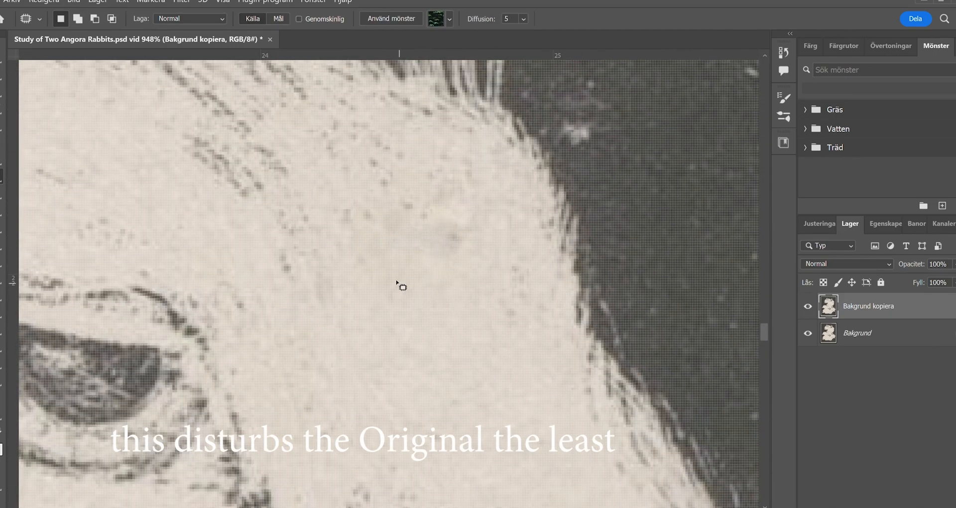
- Patch the faint grey smudge remaining on the rabbit's forehead, and deselect
{"action": "left_click_drag", "start_coordinate": [338, 349], "coordinate": [369, 348]}
{"action": "key", "text": "j"}
{"action": "left_click_drag", "start_coordinate": [490, 162], "coordinate": [498, 180]}
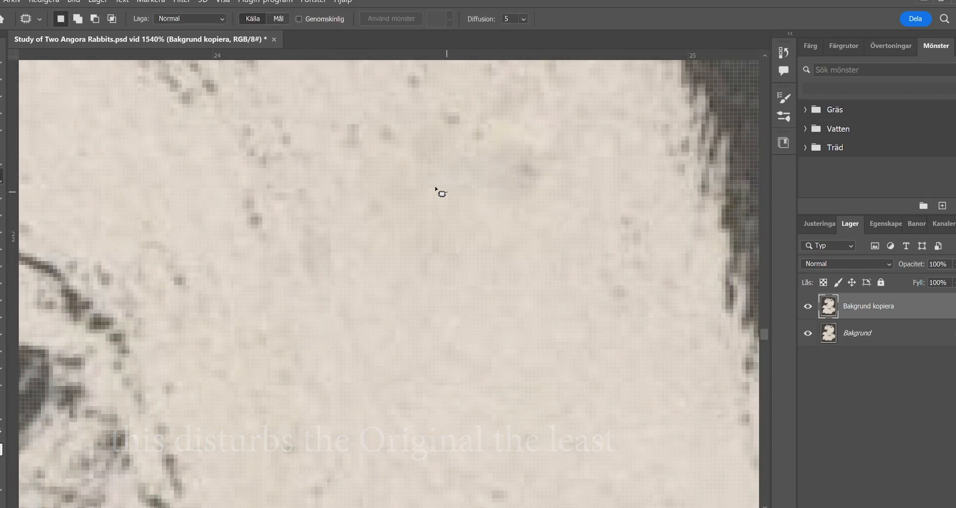
{"action": "left_click", "coordinate": [424, 221]}
- Patch another small blemish close to the rabbit's forehead, and clear the selection
{"action": "key", "text": "z"}
{"action": "mouse_move", "coordinate": [424, 221]}
{"action": "left_mouse_down"}
{"action": "mouse_move", "coordinate": [309, 380]}
{"action": "mouse_move", "coordinate": [375, 262]}
{"action": "left_mouse_up"}
{"action": "key", "text": "j"}
{"action": "left_click_drag", "start_coordinate": [435, 279], "coordinate": [359, 349]}
{"action": "left_click", "coordinate": [426, 337]}
- Patch out the curved brown hair in the pale fur piece by piece, and deselect
{"action": "key", "text": "z"}
{"action": "left_click_drag", "start_coordinate": [429, 401], "coordinate": [482, 366]}
{"action": "left_click_drag", "start_coordinate": [336, 309], "coordinate": [301, 218]}
{"action": "key", "text": "j"}
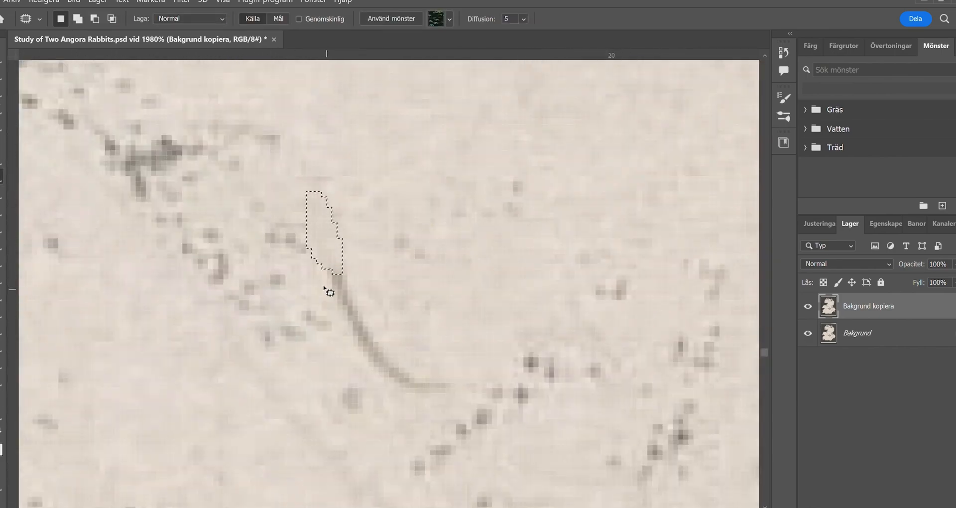
{"action": "left_click_drag", "start_coordinate": [404, 395], "coordinate": [418, 397]}
{"action": "left_click_drag", "start_coordinate": [415, 365], "coordinate": [458, 318]}
{"action": "left_click", "coordinate": [455, 319]}
- Patch a further small mark in the fur left of the removed hair, and deselect
{"action": "key", "text": "z"}
{"action": "left_click_drag", "start_coordinate": [348, 318], "coordinate": [278, 311]}
{"action": "mouse_move", "coordinate": [318, 318]}
{"action": "left_mouse_down"}
{"action": "mouse_move", "coordinate": [352, 305]}
{"action": "mouse_move", "coordinate": [324, 278]}
{"action": "left_mouse_up"}
{"action": "left_click_drag", "start_coordinate": [319, 199], "coordinate": [376, 252]}
{"action": "left_click_drag", "start_coordinate": [330, 314], "coordinate": [297, 309]}
{"action": "mouse_move", "coordinate": [213, 221]}
{"action": "left_mouse_down"}
{"action": "mouse_move", "coordinate": [284, 215]}
{"action": "mouse_move", "coordinate": [239, 207]}
{"action": "mouse_move", "coordinate": [242, 224]}
{"action": "left_mouse_up"}
{"action": "key", "text": "j"}
{"action": "left_click_drag", "start_coordinate": [279, 226], "coordinate": [347, 213]}
{"action": "left_click", "coordinate": [287, 178]}
- Patch the short curved mark among the fine dots of the pale fur, and deselect
{"action": "key", "text": "z"}
{"action": "mouse_move", "coordinate": [344, 273]}
{"action": "left_mouse_down"}
{"action": "mouse_move", "coordinate": [324, 252]}
{"action": "mouse_move", "coordinate": [382, 320]}
{"action": "left_mouse_up"}
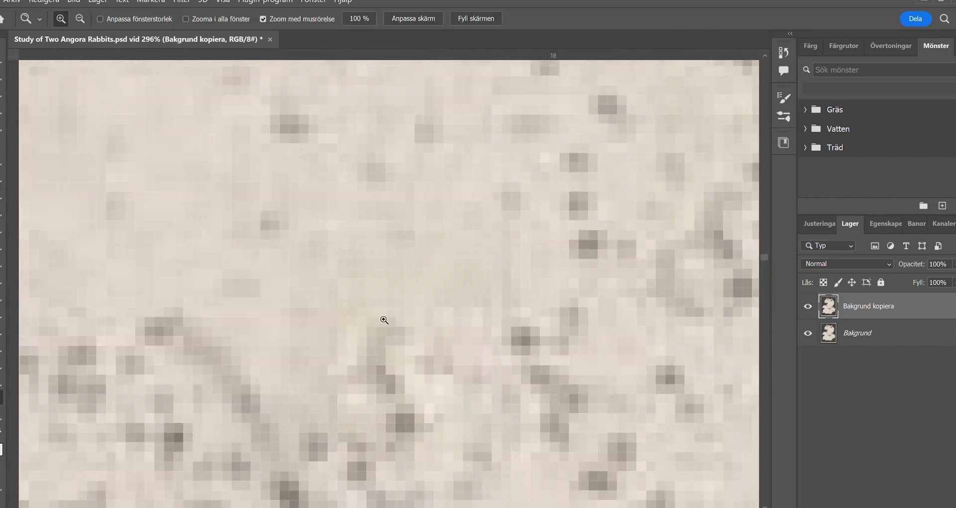
{"action": "key", "text": "j"}
{"action": "left_click_drag", "start_coordinate": [333, 336], "coordinate": [339, 370]}
{"action": "left_click_drag", "start_coordinate": [345, 322], "coordinate": [341, 312]}
{"action": "left_click_drag", "start_coordinate": [348, 326], "coordinate": [330, 321]}
{"action": "key", "text": "ctrl+d"}
- Patch the upper end of the faint curved scratch in the pale chest fur, and deselect
{"action": "left_click_drag", "start_coordinate": [370, 444], "coordinate": [361, 419]}
{"action": "mouse_move", "coordinate": [410, 365]}
{"action": "left_mouse_down"}
{"action": "mouse_move", "coordinate": [412, 373]}
{"action": "mouse_move", "coordinate": [383, 274]}
{"action": "left_mouse_up"}
{"action": "key", "text": "z"}
{"action": "left_click_drag", "start_coordinate": [382, 274], "coordinate": [391, 286]}
{"action": "mouse_move", "coordinate": [439, 343]}
{"action": "left_mouse_down"}
{"action": "mouse_move", "coordinate": [504, 390]}
{"action": "mouse_move", "coordinate": [485, 351]}
{"action": "left_mouse_up"}
{"action": "key", "text": "j"}
{"action": "mouse_move", "coordinate": [242, 281]}
{"action": "left_mouse_down"}
{"action": "mouse_move", "coordinate": [375, 277]}
{"action": "mouse_move", "coordinate": [240, 285]}
{"action": "left_mouse_up"}
{"action": "mouse_move", "coordinate": [272, 301]}
{"action": "left_mouse_down"}
{"action": "mouse_move", "coordinate": [243, 323]}
{"action": "mouse_move", "coordinate": [312, 256]}
{"action": "mouse_move", "coordinate": [312, 265]}
{"action": "left_mouse_up"}
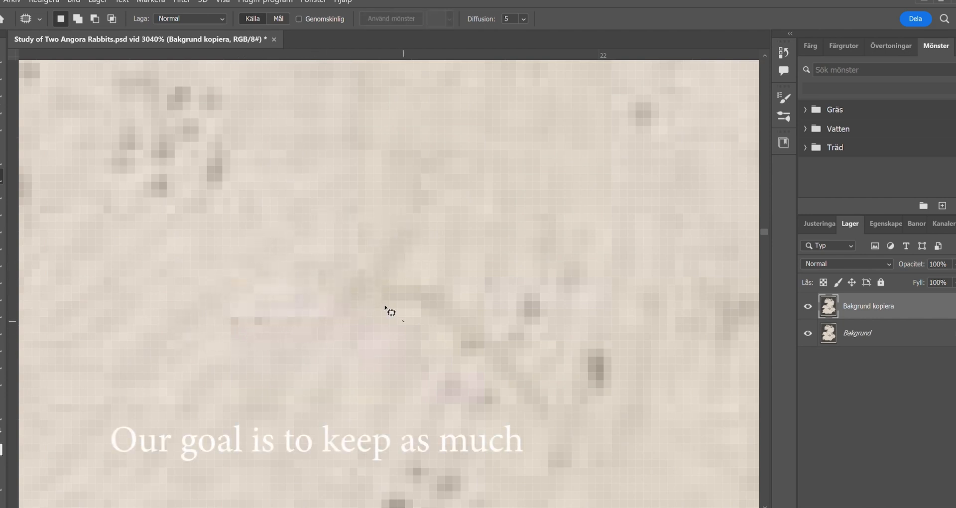
{"action": "left_click_drag", "start_coordinate": [409, 291], "coordinate": [434, 235]}
{"action": "key", "text": "ctrl+d"}
- Patch the darker lower part of the scratch and the thin horizontal mark beside it, clearing each selection
{"action": "mouse_move", "coordinate": [457, 357]}
{"action": "left_mouse_down"}
{"action": "mouse_move", "coordinate": [449, 302]}
{"action": "mouse_move", "coordinate": [463, 357]}
{"action": "left_mouse_up"}
{"action": "mouse_move", "coordinate": [473, 364]}
{"action": "left_mouse_down"}
{"action": "mouse_move", "coordinate": [442, 412]}
{"action": "mouse_move", "coordinate": [454, 419]}
{"action": "left_mouse_up"}
{"action": "key", "text": "ctrl+d"}
{"action": "left_click_drag", "start_coordinate": [327, 321], "coordinate": [244, 326]}
{"action": "left_click_drag", "start_coordinate": [279, 312], "coordinate": [262, 410]}
{"action": "key", "text": "ctrl+d"}
- Patch a small brownish mark in the chest fur below the rabbit's chin, and deselect
{"action": "key", "text": "z"}
{"action": "left_click", "coordinate": [398, 418], "text": "alt"}
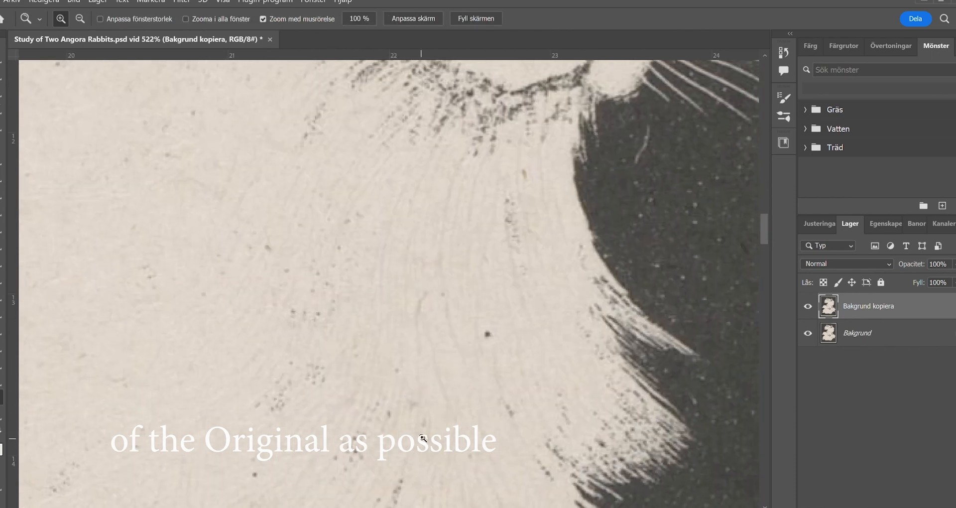
{"action": "left_click", "coordinate": [411, 320], "text": "alt"}
{"action": "left_click_drag", "start_coordinate": [410, 362], "coordinate": [447, 247]}
{"action": "key", "text": "j"}
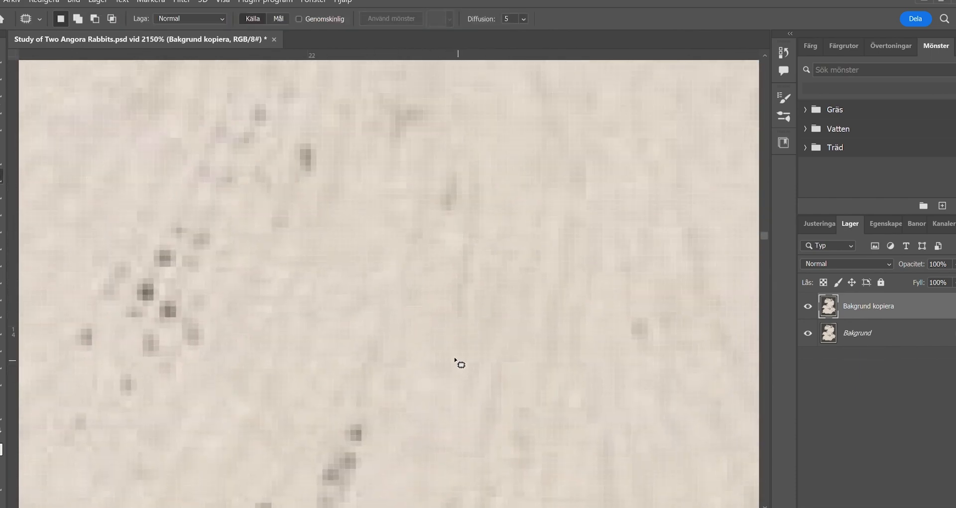
{"action": "left_click_drag", "start_coordinate": [424, 277], "coordinate": [424, 280]}
{"action": "key", "text": "ctrl+d"}
- Patch two small blemishes in the pale body fur away from the chest, clearing each selection
{"action": "key", "text": "z"}
{"action": "left_click", "coordinate": [431, 290], "text": "alt"}
{"action": "left_click", "coordinate": [244, 205], "text": "alt"}
{"action": "mouse_move", "coordinate": [243, 205]}
{"action": "left_mouse_down"}
{"action": "mouse_move", "coordinate": [345, 297]}
{"action": "mouse_move", "coordinate": [511, 368]}
{"action": "mouse_move", "coordinate": [497, 366]}
{"action": "left_mouse_up"}
{"action": "key", "text": "j"}
{"action": "mouse_move", "coordinate": [178, 145]}
{"action": "left_mouse_down"}
{"action": "mouse_move", "coordinate": [217, 161]}
{"action": "mouse_move", "coordinate": [179, 144]}
{"action": "left_mouse_up"}
{"action": "left_click_drag", "start_coordinate": [209, 136], "coordinate": [264, 214]}
{"action": "key", "text": "ctrl+d"}
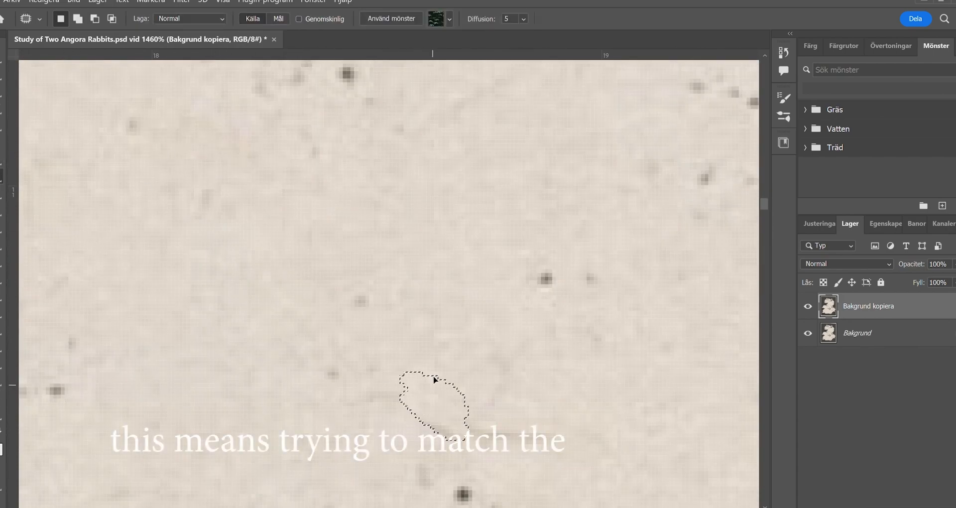
{"action": "left_click_drag", "start_coordinate": [490, 415], "coordinate": [522, 446]}
{"action": "key", "text": "ctrl+d"}
- Patch the brownish-yellow stain where the pale fur meets the dark background
{"action": "left_click_drag", "start_coordinate": [498, 434], "coordinate": [88, 269]}
{"action": "key", "text": "z"}
{"action": "left_click_drag", "start_coordinate": [427, 265], "coordinate": [52, 108]}
{"action": "left_click_drag", "start_coordinate": [52, 108], "coordinate": [514, 298]}
{"action": "key", "text": "j"}
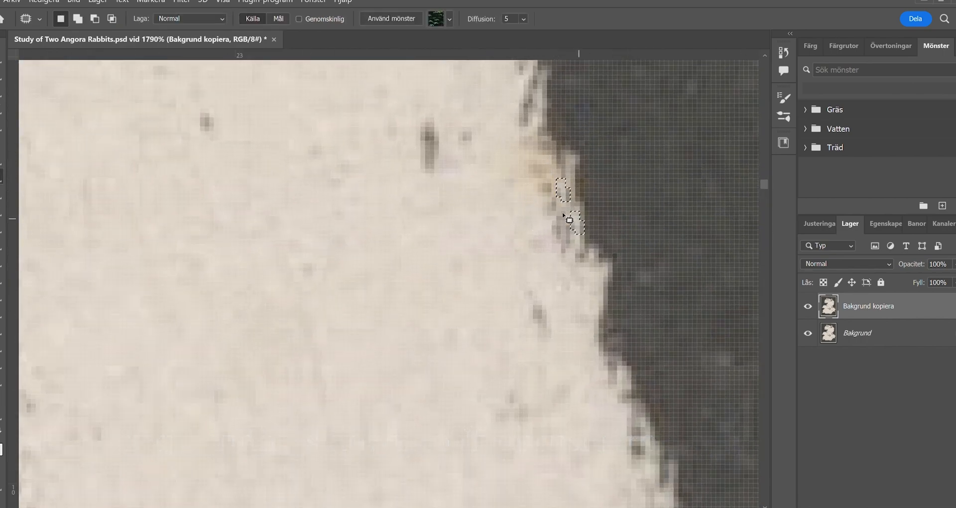
{"action": "left_click_drag", "start_coordinate": [517, 123], "coordinate": [515, 133]}
{"action": "left_click_drag", "start_coordinate": [522, 135], "coordinate": [531, 89]}
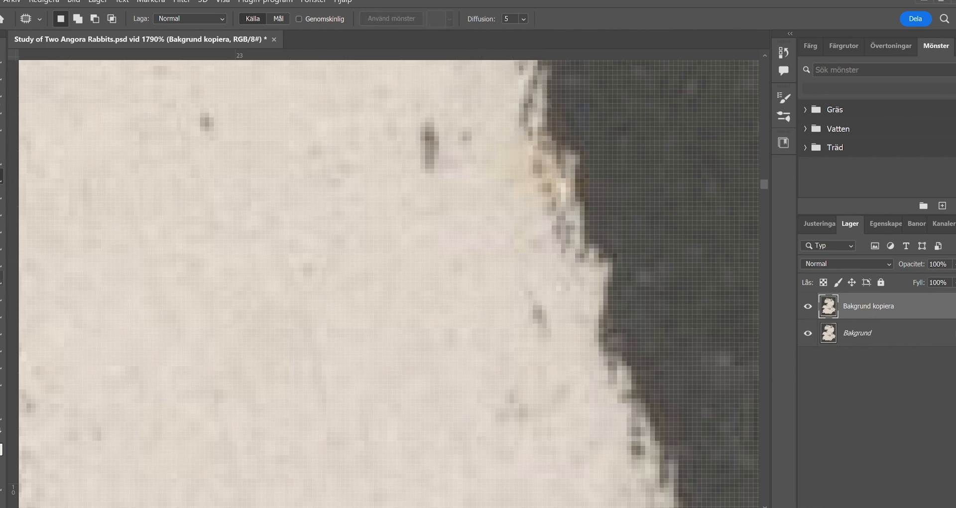
- Retouch the remaining yellowish stain on the fur's dark edge with the Dodge and Burn tools
{"action": "key", "text": "o"}
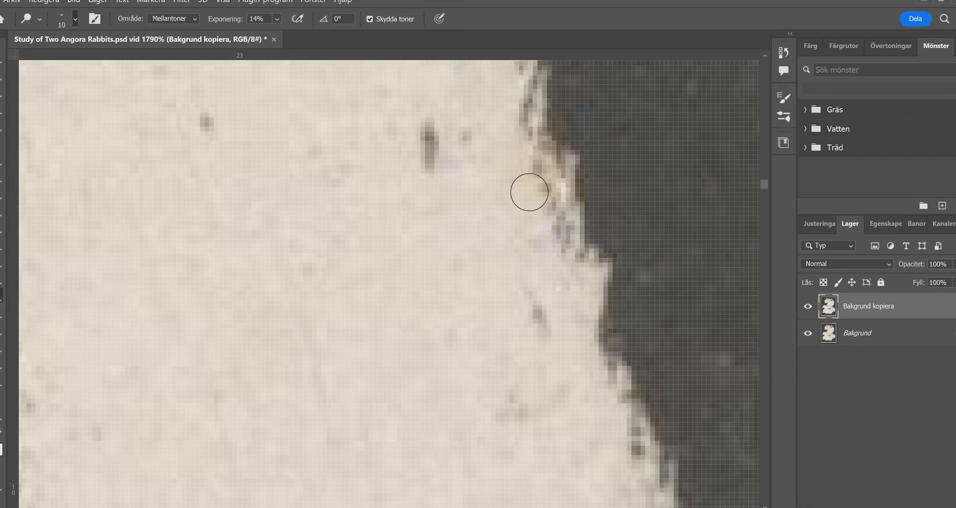
{"action": "key", "text": "j"}
{"action": "key", "text": "z"}
{"action": "mouse_move", "coordinate": [499, 258]}
{"action": "left_mouse_down"}
{"action": "mouse_move", "coordinate": [409, 254]}
{"action": "mouse_move", "coordinate": [518, 206]}
{"action": "left_mouse_up"}
{"action": "left_click_drag", "start_coordinate": [523, 204], "coordinate": [474, 305]}
{"action": "scroll", "coordinate": [474, 305], "scroll_direction": "up", "scroll_amount": 5}
{"action": "key", "text": "o"}
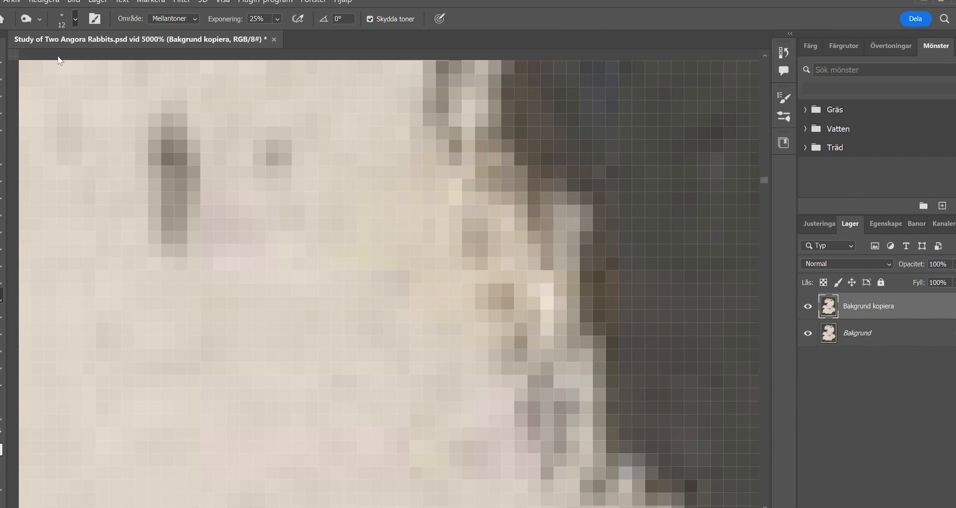
- Patch and dodge the yellowish discoloration around the short brown mark in the dotted pale fur
{"action": "key", "text": "z"}
{"action": "mouse_move", "coordinate": [367, 326]}
{"action": "left_mouse_down"}
{"action": "mouse_move", "coordinate": [224, 316]}
{"action": "mouse_move", "coordinate": [341, 279]}
{"action": "mouse_move", "coordinate": [293, 359]}
{"action": "left_mouse_up"}
{"action": "key", "text": "j"}
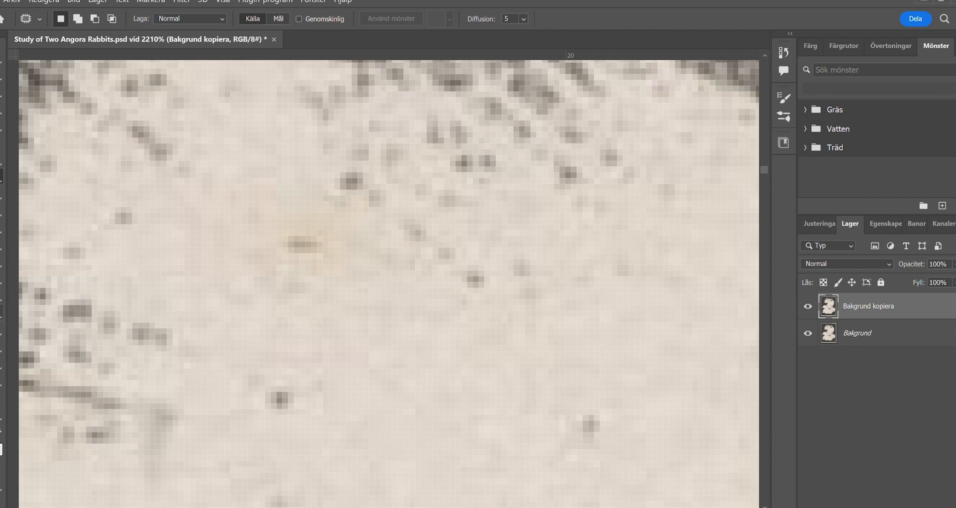
{"action": "key", "text": "o"}
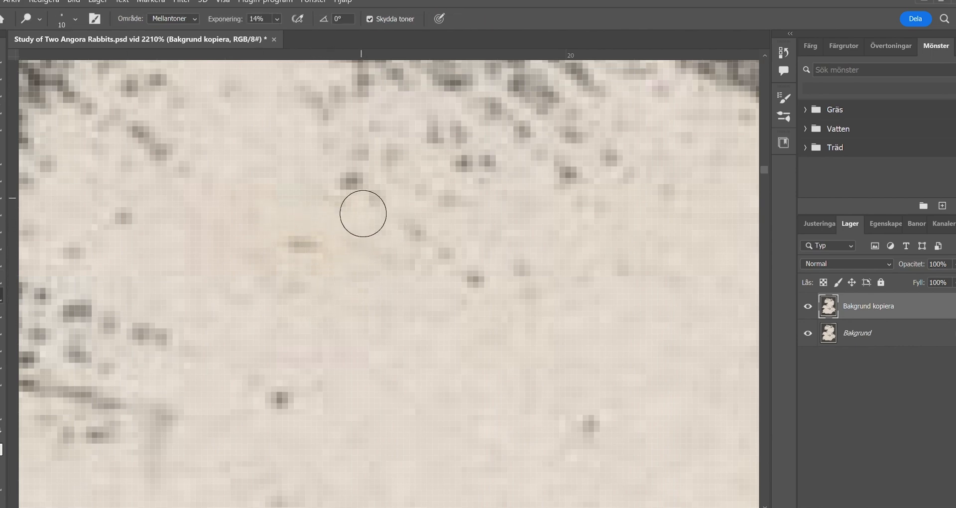
- Patch the yellow-brown stain in the densely textured grey fur near the dark background, and deselect
{"action": "mouse_move", "coordinate": [69, 267]}
{"action": "left_mouse_down"}
{"action": "mouse_move", "coordinate": [303, 299]}
{"action": "mouse_move", "coordinate": [249, 301]}
{"action": "left_mouse_up"}
{"action": "key", "text": "z"}
{"action": "left_click_drag", "start_coordinate": [333, 309], "coordinate": [357, 317]}
{"action": "left_click_drag", "start_coordinate": [212, 308], "coordinate": [258, 309]}
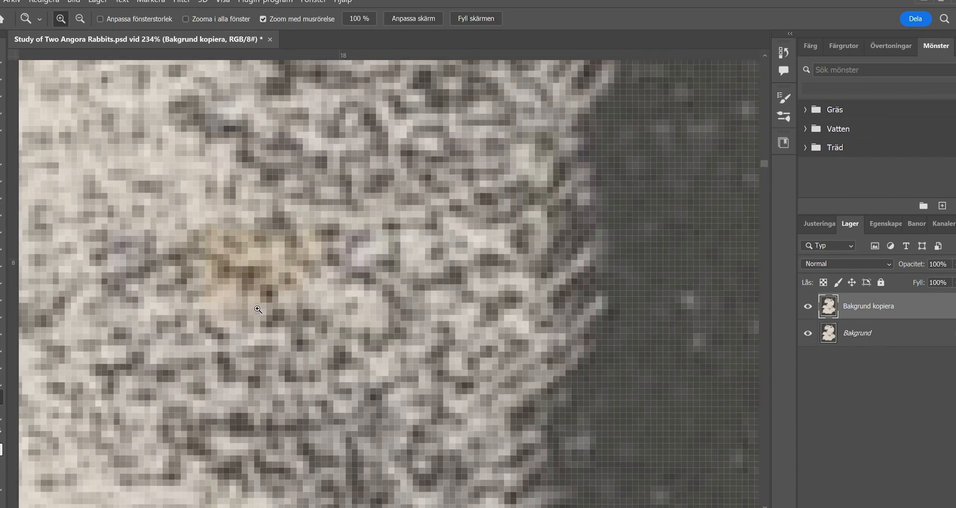
{"action": "left_click_drag", "start_coordinate": [174, 256], "coordinate": [176, 260]}
{"action": "mouse_move", "coordinate": [272, 276]}
{"action": "left_mouse_down"}
{"action": "mouse_move", "coordinate": [303, 224]}
{"action": "mouse_move", "coordinate": [331, 99]}
{"action": "left_mouse_up"}
{"action": "key", "text": "ctrl+d"}
- Patch the lower remnant of the stain in the textured fur and retouch the pale spot with the Burn tool
{"action": "left_click_drag", "start_coordinate": [223, 314], "coordinate": [228, 316]}
{"action": "mouse_move", "coordinate": [247, 307]}
{"action": "left_mouse_down"}
{"action": "mouse_move", "coordinate": [353, 308]}
{"action": "mouse_move", "coordinate": [259, 335]}
{"action": "mouse_move", "coordinate": [230, 321]}
{"action": "left_mouse_up"}
{"action": "key", "text": "ctrl+d"}
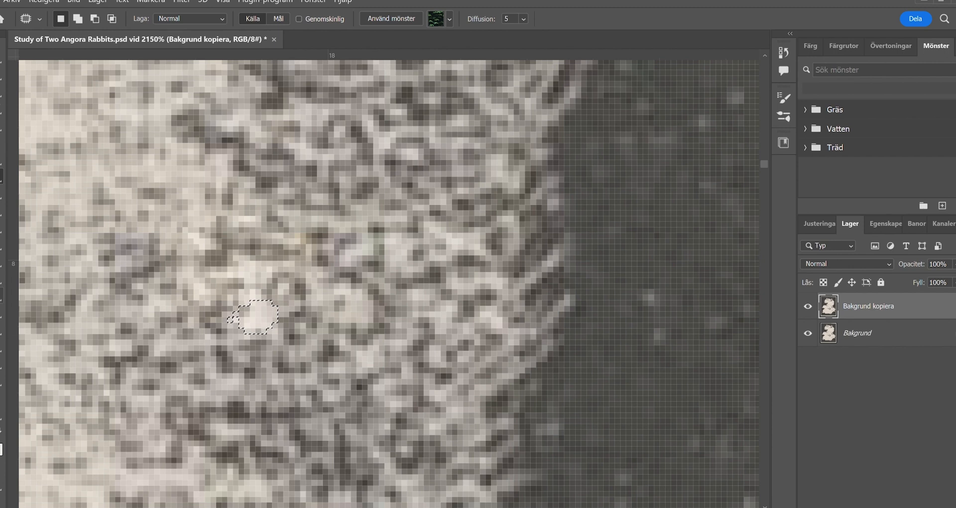
{"action": "key", "text": "o"}
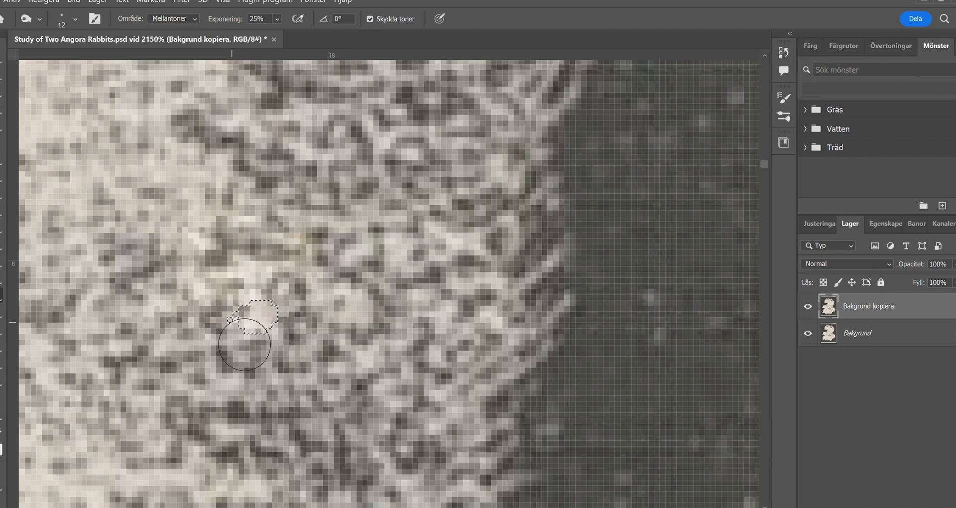
- Patch a short white scratch in the dark background near the print's upper edge, and deselect
{"action": "key", "text": "z"}
{"action": "mouse_move", "coordinate": [266, 332]}
{"action": "left_mouse_down"}
{"action": "mouse_move", "coordinate": [184, 337]}
{"action": "mouse_move", "coordinate": [219, 125]}
{"action": "left_mouse_up"}
{"action": "key", "text": "space"}
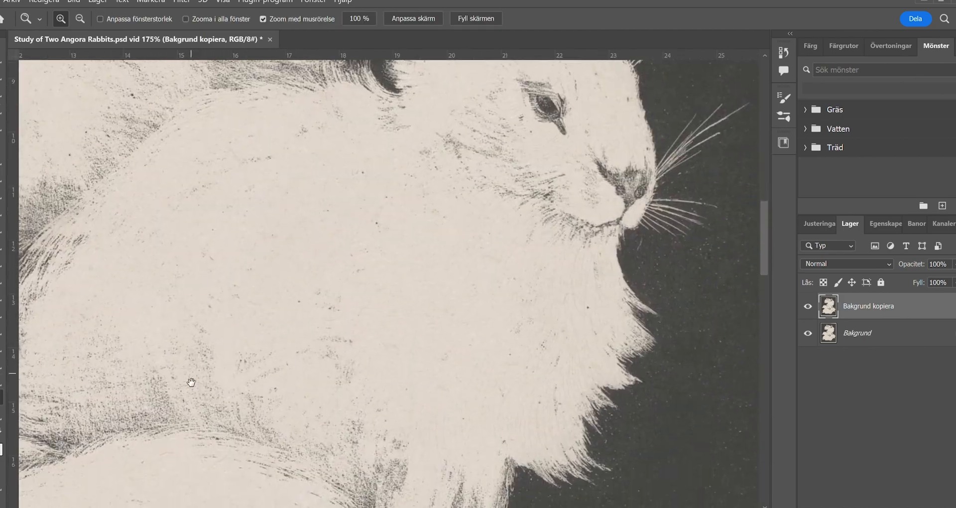
{"action": "left_click_drag", "start_coordinate": [189, 382], "coordinate": [289, 373]}
{"action": "left_click_drag", "start_coordinate": [199, 95], "coordinate": [231, 387]}
{"action": "left_click_drag", "start_coordinate": [375, 88], "coordinate": [244, 144]}
{"action": "key", "text": "j"}
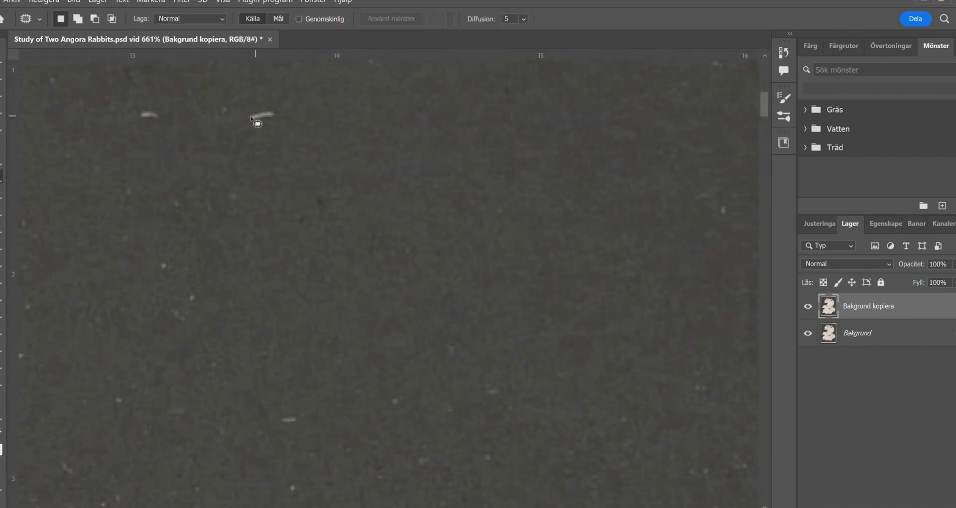
{"action": "left_click_drag", "start_coordinate": [124, 158], "coordinate": [123, 162]}
{"action": "key", "text": "ctrl+d"}
- Patch light specks in the dark background between the left border and the rabbit
{"action": "key", "text": "z"}
{"action": "left_click_drag", "start_coordinate": [379, 319], "coordinate": [338, 303]}
{"action": "left_click_drag", "start_coordinate": [140, 324], "coordinate": [413, 284]}
{"action": "left_click_drag", "start_coordinate": [160, 448], "coordinate": [308, 391]}
{"action": "left_click_drag", "start_coordinate": [307, 390], "coordinate": [334, 389]}
{"action": "key", "text": "j"}
{"action": "left_click_drag", "start_coordinate": [294, 159], "coordinate": [296, 175]}
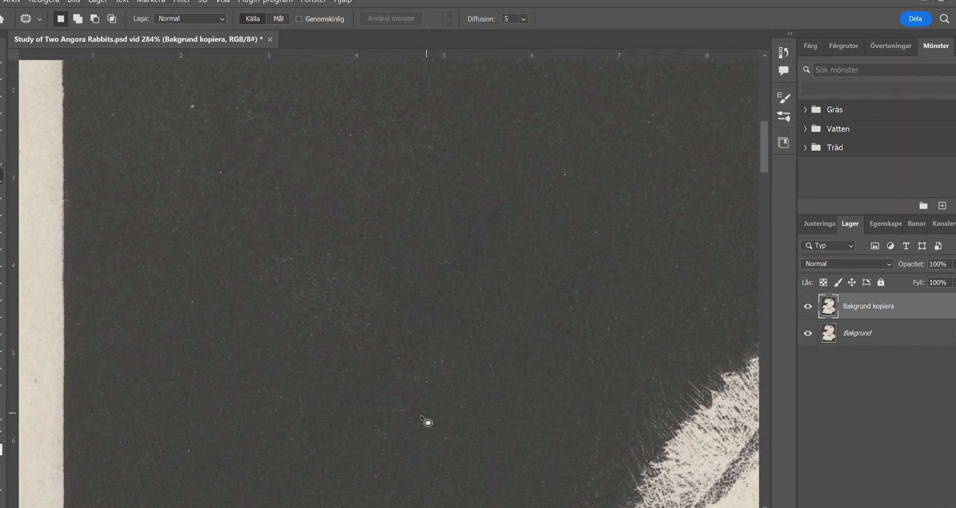
{"action": "left_click_drag", "start_coordinate": [427, 422], "coordinate": [363, 326]}
{"action": "left_click_drag", "start_coordinate": [200, 343], "coordinate": [298, 279]}
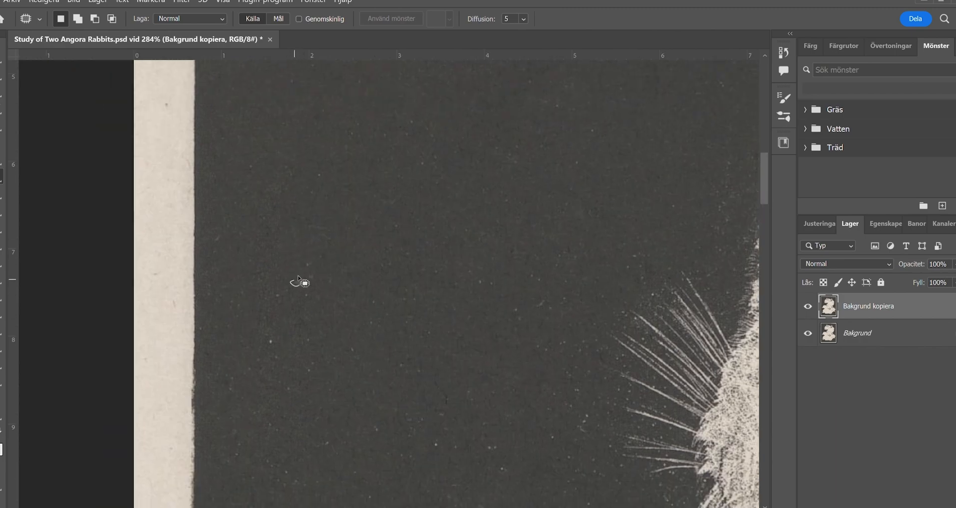
- Patch a light speck in the dark background above the rabbit's head, deselect, and save the document
{"action": "left_click_drag", "start_coordinate": [380, 422], "coordinate": [309, 312]}
{"action": "left_click_drag", "start_coordinate": [466, 99], "coordinate": [326, 335]}
{"action": "left_click_drag", "start_coordinate": [598, 95], "coordinate": [284, 327]}
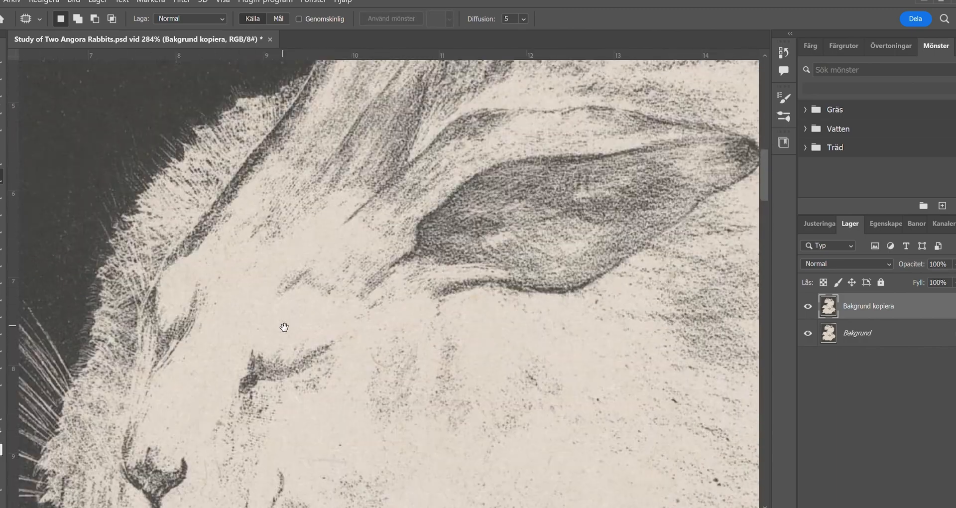
{"action": "left_click_drag", "start_coordinate": [438, 75], "coordinate": [319, 359]}
{"action": "left_click_drag", "start_coordinate": [537, 305], "coordinate": [278, 281]}
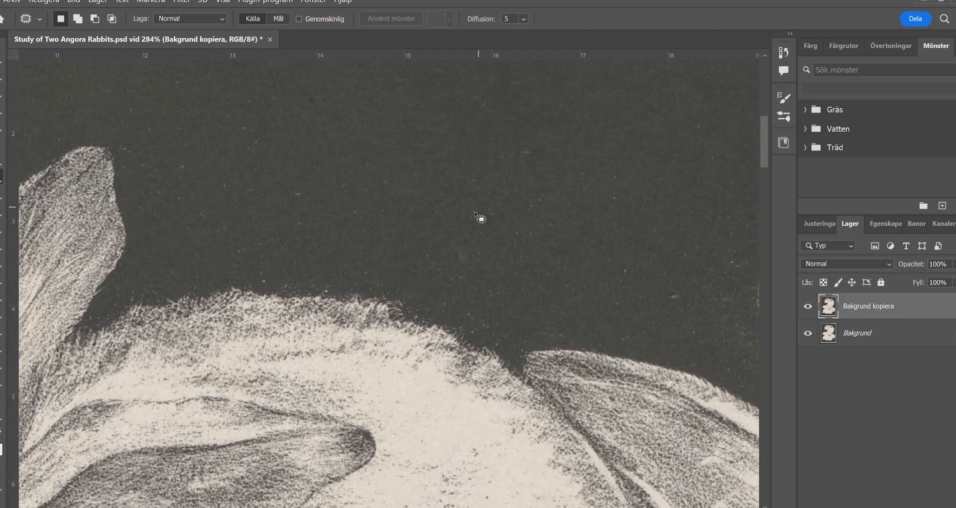
{"action": "left_click_drag", "start_coordinate": [475, 212], "coordinate": [337, 285]}
{"action": "left_click_drag", "start_coordinate": [393, 157], "coordinate": [404, 148]}
{"action": "key", "text": "ctrl+d"}
{"action": "left_click_drag", "start_coordinate": [128, 351], "coordinate": [296, 177]}
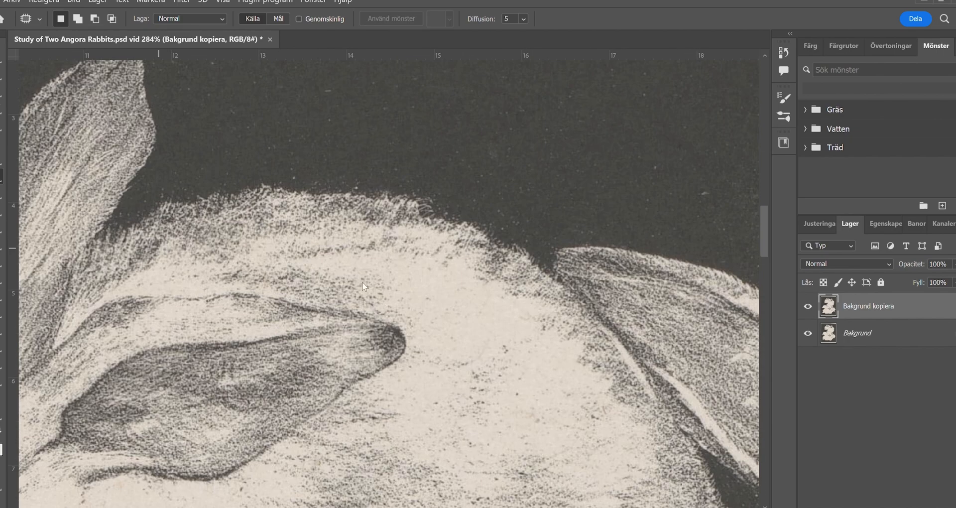
{"action": "key", "text": "ctrl+s"}
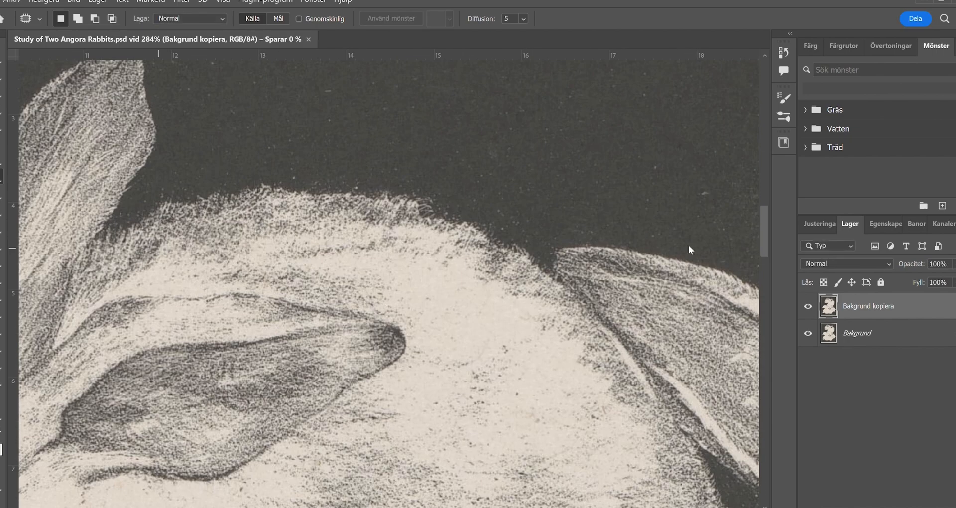
- Patch the light specks and small scratches scattered across the dark background around the rabbits
{"action": "key", "text": "z"}
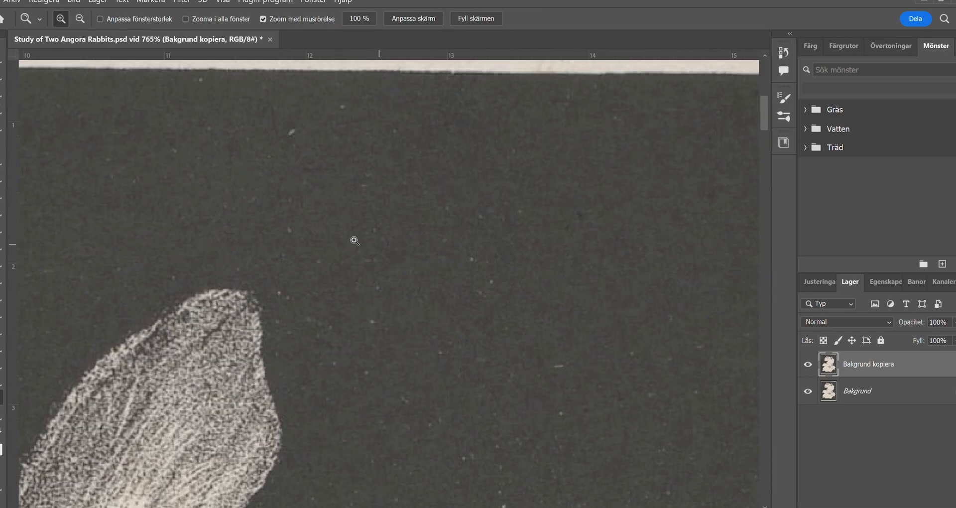
{"action": "left_click_drag", "start_coordinate": [365, 264], "coordinate": [382, 231]}
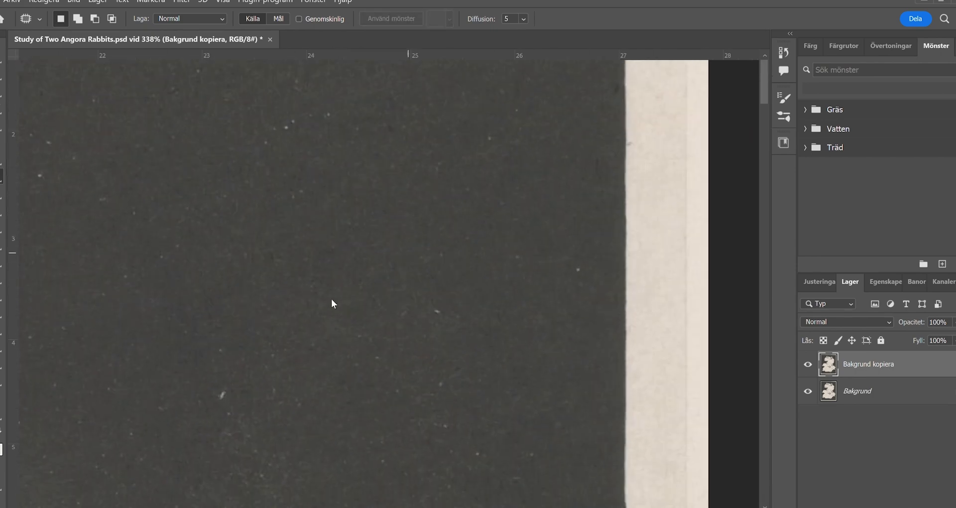
{"action": "key", "text": "space"}
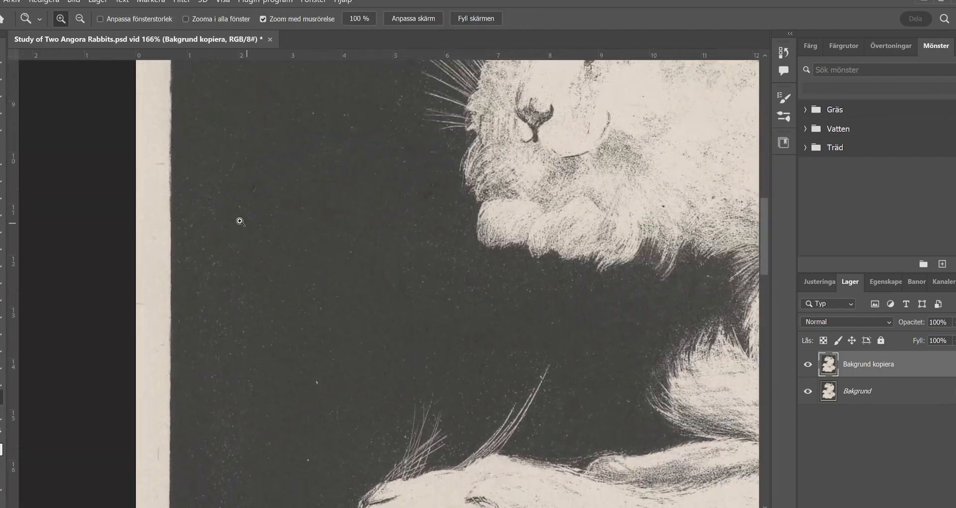
{"action": "left_click_drag", "start_coordinate": [240, 221], "coordinate": [328, 298]}
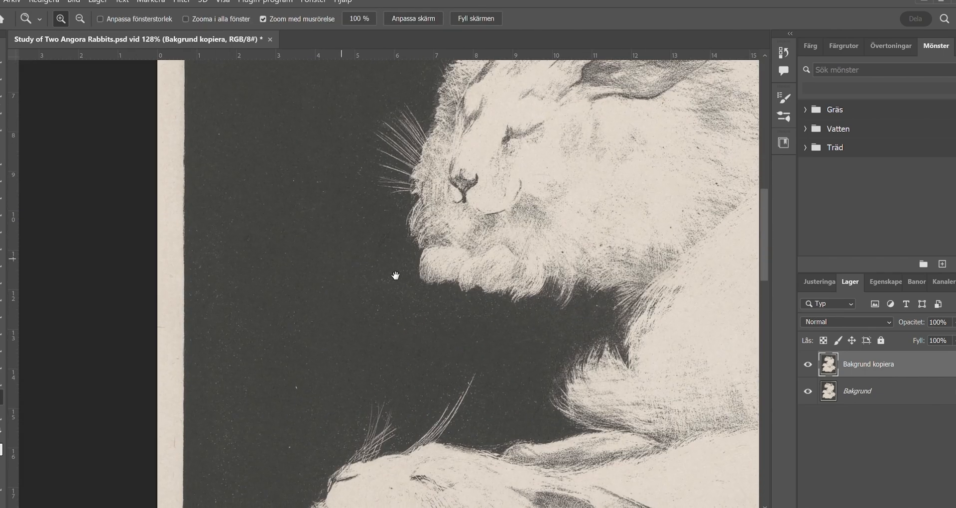
{"action": "left_click_drag", "start_coordinate": [396, 275], "coordinate": [402, 378]}
{"action": "left_click_drag", "start_coordinate": [407, 232], "coordinate": [414, 224]}
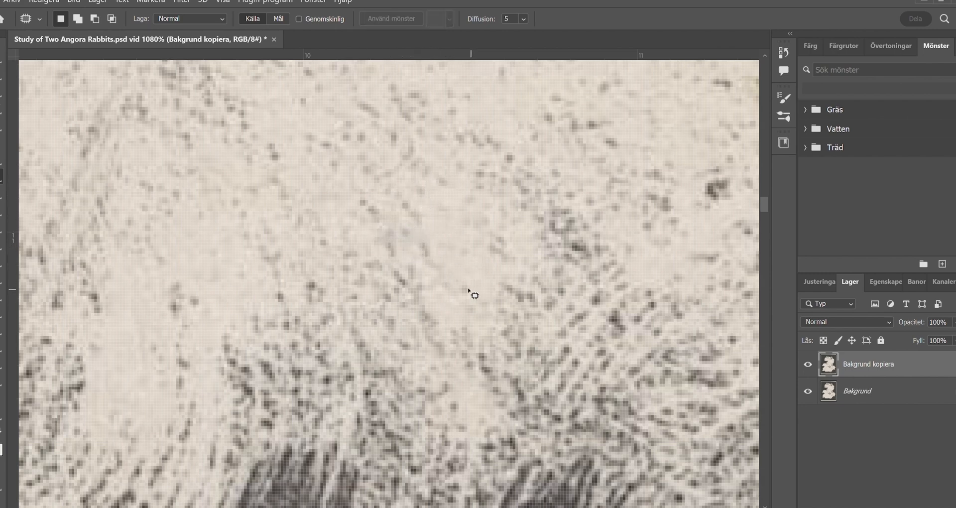
- Patch the small yellowish spot among the fine dots of the pale fur and retouch it with the Burn tool
{"action": "key", "text": "z"}
{"action": "mouse_move", "coordinate": [417, 317]}
{"action": "left_mouse_down"}
{"action": "mouse_move", "coordinate": [380, 264]}
{"action": "mouse_move", "coordinate": [316, 262]}
{"action": "mouse_move", "coordinate": [491, 273]}
{"action": "mouse_move", "coordinate": [468, 272]}
{"action": "mouse_move", "coordinate": [404, 332]}
{"action": "left_mouse_up"}
{"action": "left_click", "coordinate": [1, 177]}
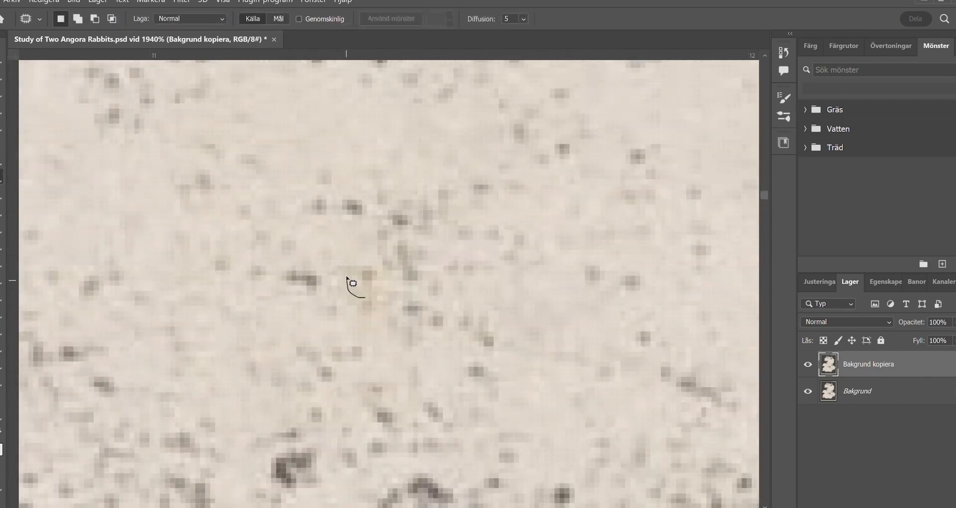
{"action": "key", "text": "o"}
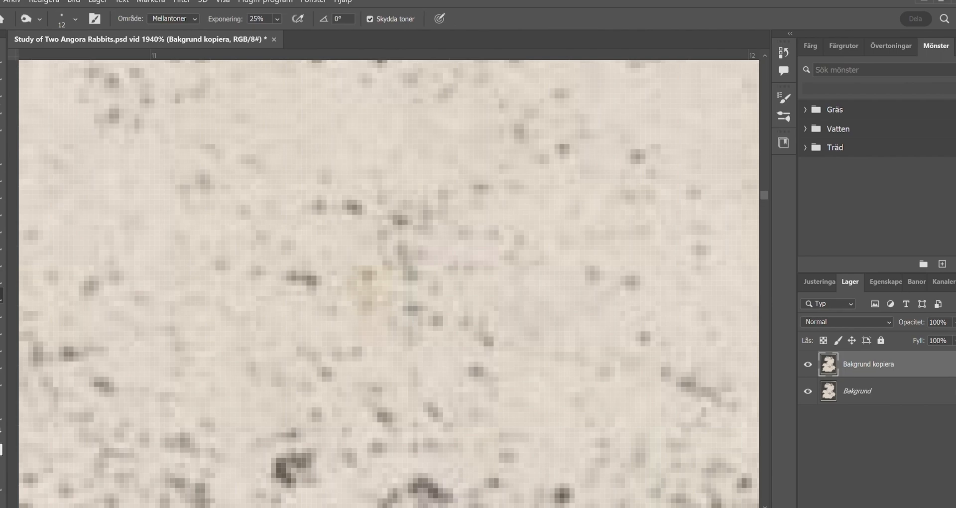
- Outline the faint mark just below the small dark hatching in the lower rabbit's pale fur for patching
{"action": "key", "text": "z"}
{"action": "mouse_move", "coordinate": [387, 340]}
{"action": "left_mouse_down"}
{"action": "mouse_move", "coordinate": [349, 343]}
{"action": "mouse_move", "coordinate": [410, 370]}
{"action": "mouse_move", "coordinate": [416, 414]}
{"action": "left_mouse_up"}
{"action": "left_click_drag", "start_coordinate": [697, 388], "coordinate": [318, 350]}
{"action": "left_click_drag", "start_coordinate": [543, 261], "coordinate": [342, 413]}
{"action": "mouse_move", "coordinate": [360, 299]}
{"action": "left_mouse_down"}
{"action": "mouse_move", "coordinate": [429, 286]}
{"action": "mouse_move", "coordinate": [428, 265]}
{"action": "mouse_move", "coordinate": [399, 216]}
{"action": "mouse_move", "coordinate": [435, 285]}
{"action": "mouse_move", "coordinate": [642, 249]}
{"action": "left_mouse_up"}
{"action": "mouse_move", "coordinate": [174, 378]}
{"action": "left_mouse_down"}
{"action": "mouse_move", "coordinate": [481, 367]}
{"action": "mouse_move", "coordinate": [598, 349]}
{"action": "left_mouse_up"}
{"action": "left_click_drag", "start_coordinate": [274, 343], "coordinate": [456, 315]}
{"action": "left_click_drag", "start_coordinate": [219, 334], "coordinate": [419, 305]}
{"action": "key", "text": "j"}
{"action": "left_click_drag", "start_coordinate": [662, 179], "coordinate": [530, 213]}
{"action": "left_click_drag", "start_coordinate": [530, 212], "coordinate": [541, 216]}
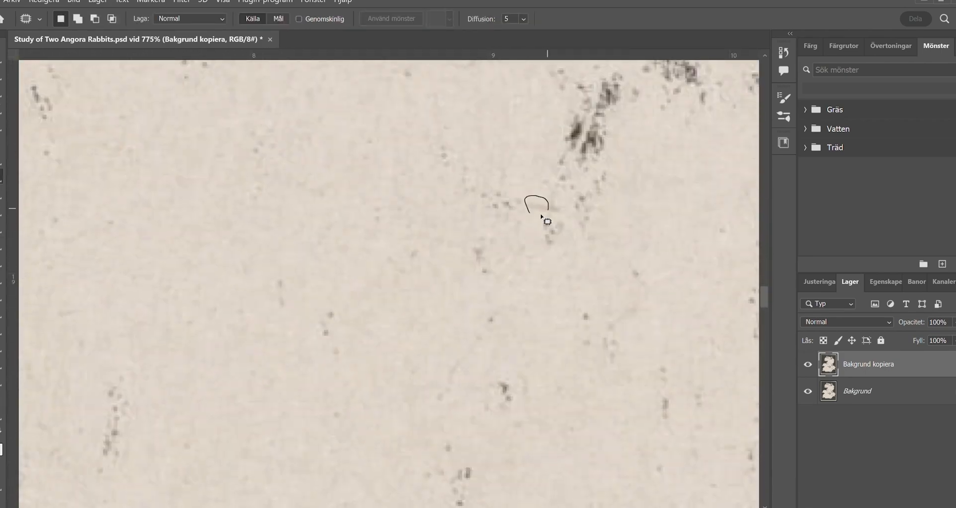
- Patch another small mark in the lower rabbit's pale fur, and deselect
{"action": "key", "text": "z"}
{"action": "left_click_drag", "start_coordinate": [441, 405], "coordinate": [272, 399]}
{"action": "left_click_drag", "start_coordinate": [153, 304], "coordinate": [326, 299]}
{"action": "left_click_drag", "start_coordinate": [262, 272], "coordinate": [267, 278]}
{"action": "left_click_drag", "start_coordinate": [292, 303], "coordinate": [293, 350]}
{"action": "key", "text": "ctrl+d"}
- Patch the blemished area of dark background along the print's lower-left corner
{"action": "key", "text": "z"}
{"action": "left_click_drag", "start_coordinate": [424, 344], "coordinate": [152, 339]}
{"action": "left_click_drag", "start_coordinate": [446, 384], "coordinate": [299, 164]}
{"action": "left_click_drag", "start_coordinate": [394, 448], "coordinate": [328, 282]}
{"action": "left_click_drag", "start_coordinate": [120, 406], "coordinate": [358, 304]}
{"action": "left_click_drag", "start_coordinate": [253, 338], "coordinate": [320, 266]}
{"action": "key", "text": "j"}
{"action": "left_click_drag", "start_coordinate": [322, 178], "coordinate": [329, 152]}
{"action": "left_click_drag", "start_coordinate": [332, 164], "coordinate": [369, 186]}
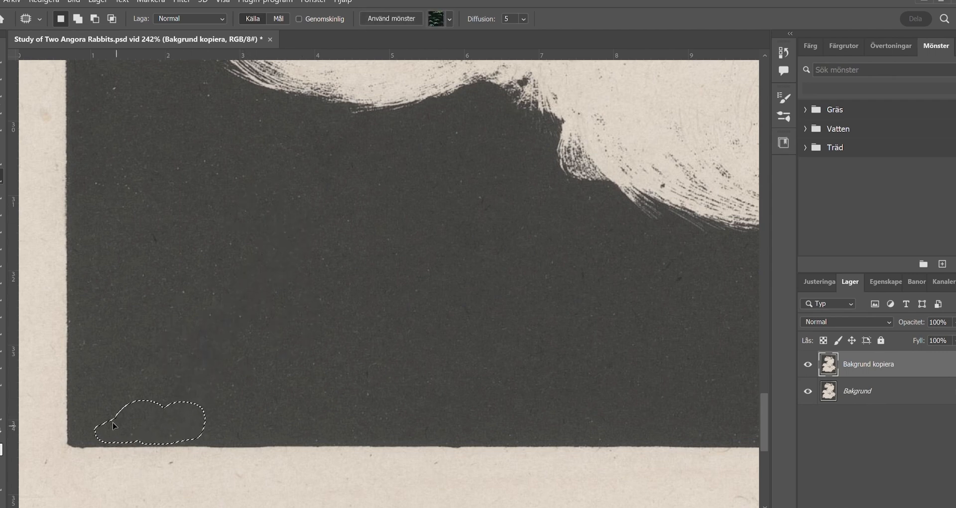
- Patch a small light speck in the dark background above the patched corner
{"action": "key", "text": "z"}
{"action": "key", "text": "j"}
{"action": "left_click_drag", "start_coordinate": [155, 253], "coordinate": [146, 237]}
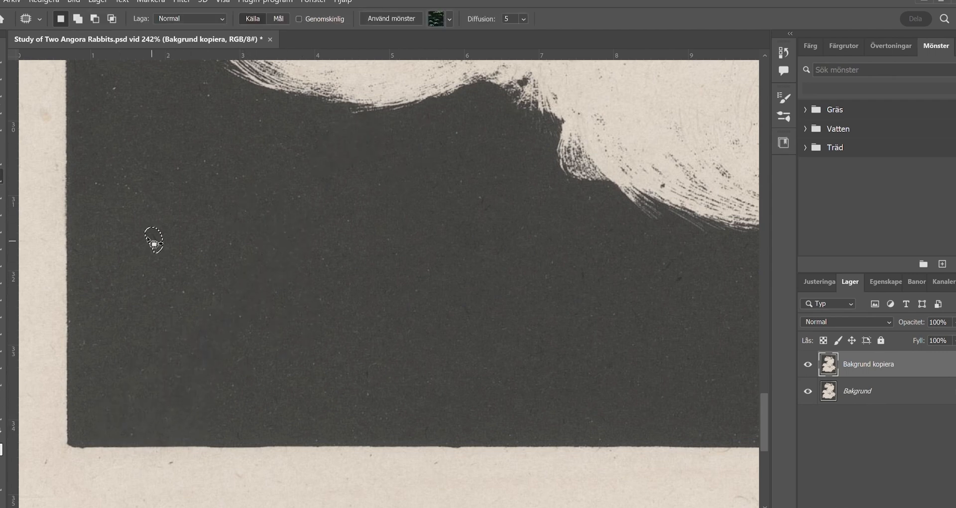
{"action": "key", "text": "z"}
{"action": "left_click_drag", "start_coordinate": [321, 337], "coordinate": [293, 329]}
{"action": "left_click_drag", "start_coordinate": [149, 231], "coordinate": [209, 226]}
{"action": "key", "text": "j"}
- Patch a small blemish in the pale fur of the lower rabbit's body
{"action": "key", "text": "z"}
{"action": "left_click_drag", "start_coordinate": [284, 321], "coordinate": [246, 323]}
{"action": "left_click_drag", "start_coordinate": [339, 334], "coordinate": [265, 354]}
{"action": "left_click_drag", "start_coordinate": [448, 284], "coordinate": [90, 363]}
{"action": "left_click_drag", "start_coordinate": [318, 327], "coordinate": [364, 323]}
{"action": "left_click_drag", "start_coordinate": [150, 209], "coordinate": [248, 293]}
{"action": "left_click_drag", "start_coordinate": [253, 225], "coordinate": [274, 224]}
{"action": "key", "text": "j"}
{"action": "left_click_drag", "start_coordinate": [203, 193], "coordinate": [212, 191]}
{"action": "left_click_drag", "start_coordinate": [239, 195], "coordinate": [253, 160]}
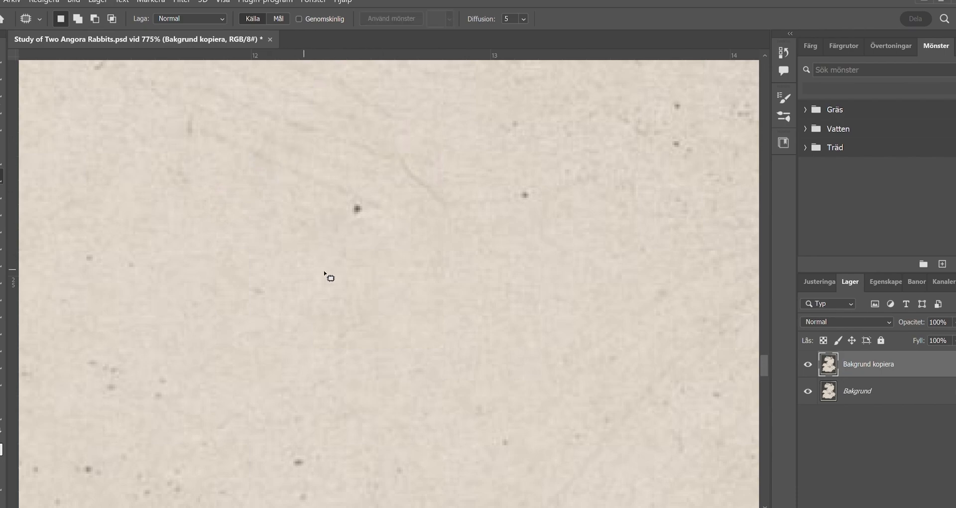
- Patch the thin brownish hair line in the lower rabbit's pale fur, close to the dark edge of its back
{"action": "key", "text": "z"}
{"action": "left_click_drag", "start_coordinate": [430, 333], "coordinate": [410, 318]}
{"action": "left_click_drag", "start_coordinate": [177, 321], "coordinate": [222, 303]}
{"action": "left_click_drag", "start_coordinate": [136, 271], "coordinate": [207, 274]}
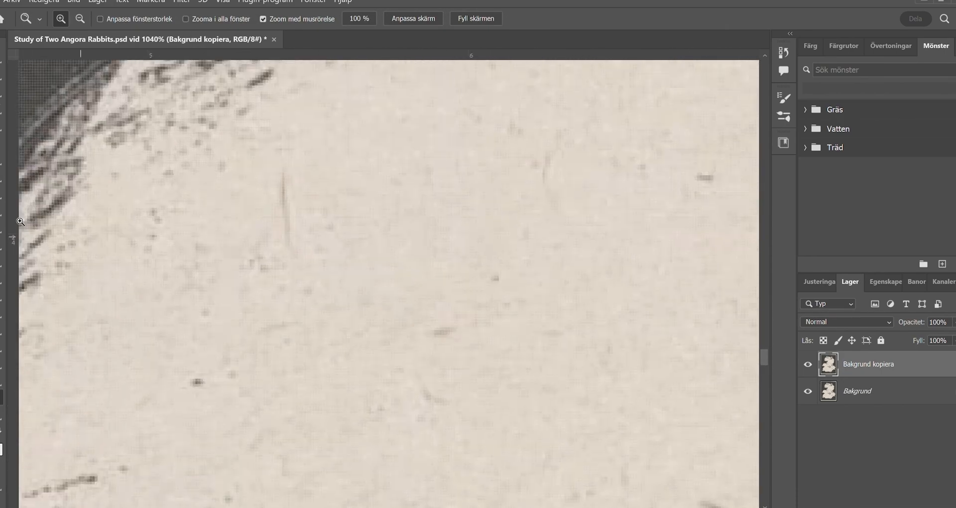
{"action": "key", "text": "j"}
{"action": "left_click_drag", "start_coordinate": [277, 185], "coordinate": [285, 170]}
- Patch a faint blemish in the pale fur of the lower rabbit's tail area, just above the dark background
{"action": "key", "text": "z"}
{"action": "left_click_drag", "start_coordinate": [427, 297], "coordinate": [371, 288]}
{"action": "left_click_drag", "start_coordinate": [450, 318], "coordinate": [214, 165]}
{"action": "left_click_drag", "start_coordinate": [548, 330], "coordinate": [347, 291]}
{"action": "left_click_drag", "start_coordinate": [476, 192], "coordinate": [259, 326]}
{"action": "left_click_drag", "start_coordinate": [240, 196], "coordinate": [211, 312]}
{"action": "left_click_drag", "start_coordinate": [350, 405], "coordinate": [81, 184]}
{"action": "left_click_drag", "start_coordinate": [197, 268], "coordinate": [349, 120]}
{"action": "left_click_drag", "start_coordinate": [182, 405], "coordinate": [448, 91]}
{"action": "left_click_drag", "start_coordinate": [202, 222], "coordinate": [432, 249]}
{"action": "left_click_drag", "start_coordinate": [253, 229], "coordinate": [357, 283]}
{"action": "left_click_drag", "start_coordinate": [294, 157], "coordinate": [336, 160]}
{"action": "left_click_drag", "start_coordinate": [431, 221], "coordinate": [332, 244]}
{"action": "key", "text": "j"}
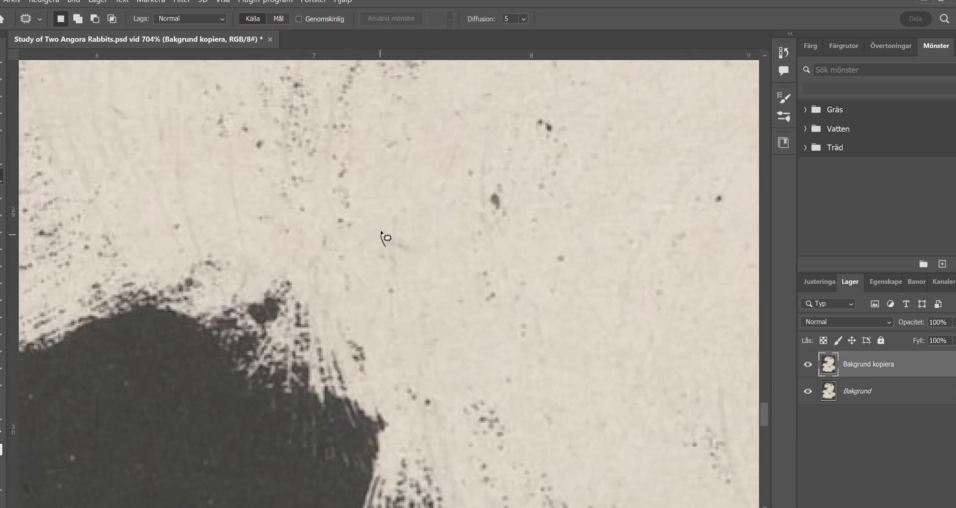
{"action": "left_click_drag", "start_coordinate": [218, 282], "coordinate": [738, 354]}
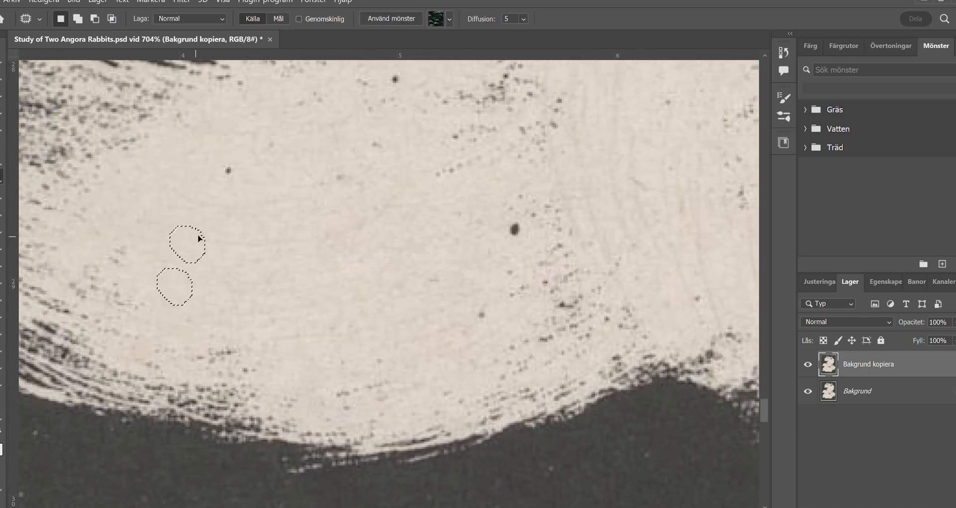
- Patch the small yellowish stain in the pale fur between the scattered dark specks
{"action": "key", "text": "z"}
{"action": "left_click_drag", "start_coordinate": [357, 349], "coordinate": [302, 350]}
{"action": "left_click_drag", "start_coordinate": [553, 354], "coordinate": [252, 335]}
{"action": "left_click_drag", "start_coordinate": [595, 404], "coordinate": [162, 354]}
{"action": "left_click_drag", "start_coordinate": [256, 300], "coordinate": [280, 407]}
{"action": "left_click_drag", "start_coordinate": [363, 299], "coordinate": [427, 324]}
{"action": "key", "text": "j"}
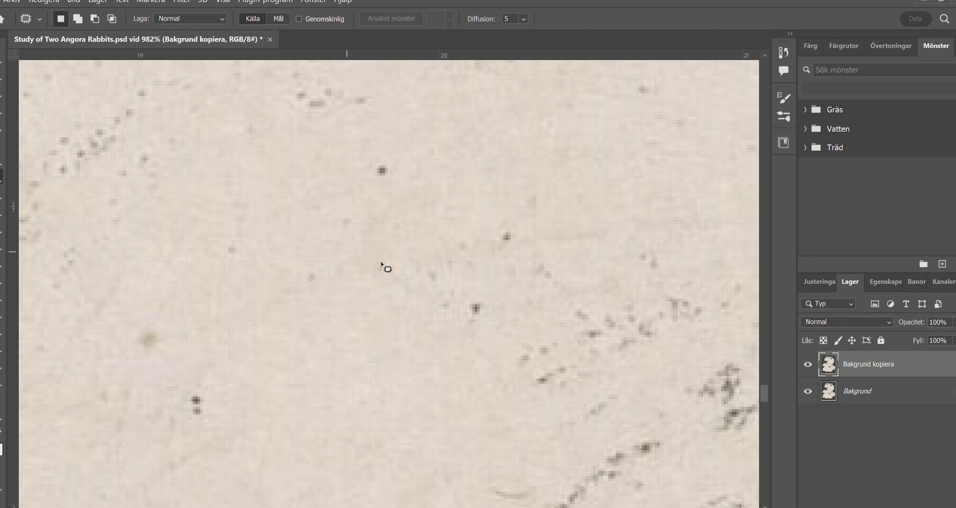
{"action": "left_click_drag", "start_coordinate": [133, 298], "coordinate": [133, 298]}
{"action": "left_click_drag", "start_coordinate": [186, 364], "coordinate": [13, 159]}
- Examine the whole print, from the lower rabbit up to the upper pair, for remaining blemishes
{"action": "key", "text": "z"}
{"action": "left_click_drag", "start_coordinate": [399, 349], "coordinate": [349, 346]}
{"action": "left_click_drag", "start_coordinate": [345, 288], "coordinate": [347, 321]}
{"action": "left_click_drag", "start_coordinate": [344, 323], "coordinate": [325, 326]}
{"action": "left_click_drag", "start_coordinate": [192, 441], "coordinate": [303, 335]}
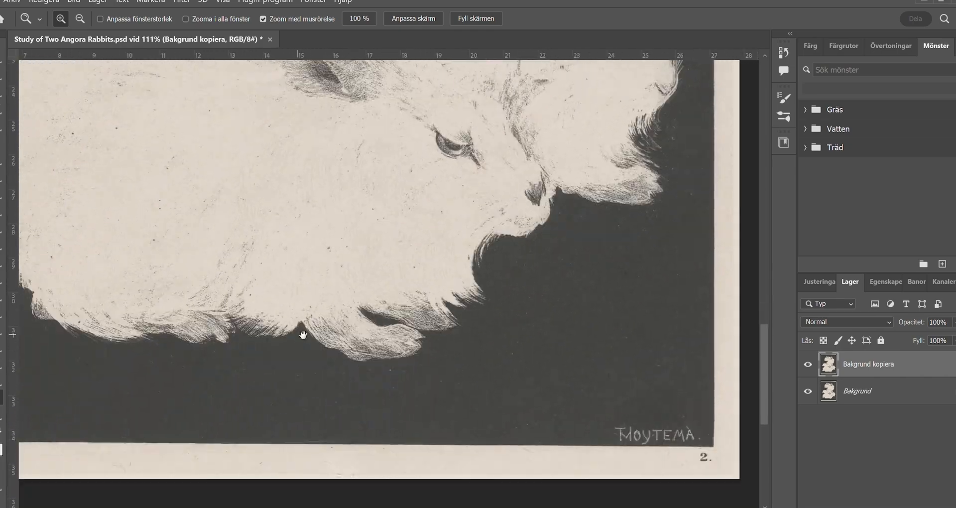
{"action": "left_click_drag", "start_coordinate": [229, 141], "coordinate": [281, 363]}
{"action": "left_click_drag", "start_coordinate": [211, 168], "coordinate": [279, 414]}
{"action": "left_click_drag", "start_coordinate": [267, 196], "coordinate": [305, 403]}
{"action": "left_click_drag", "start_coordinate": [327, 247], "coordinate": [363, 386]}
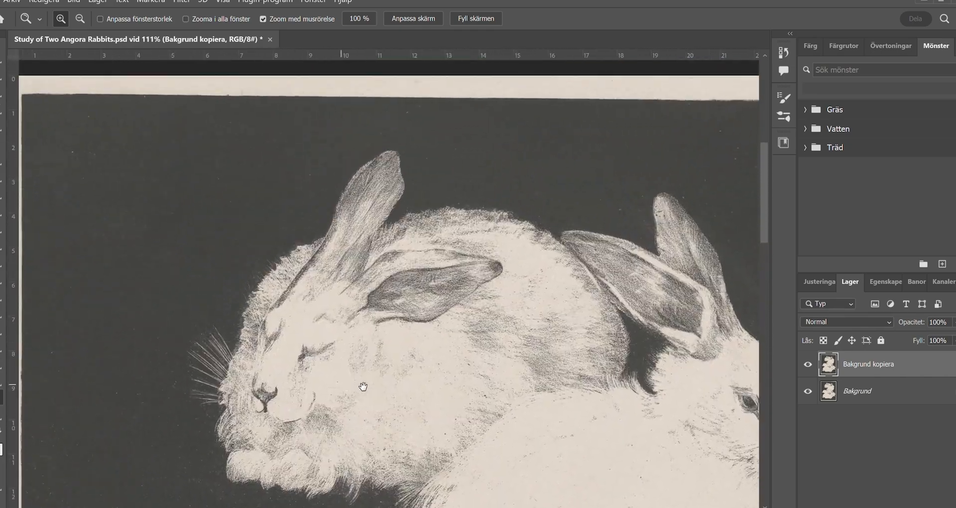
{"action": "left_click_drag", "start_coordinate": [548, 386], "coordinate": [286, 372]}
{"action": "mouse_move", "coordinate": [342, 364]}
{"action": "left_mouse_down"}
{"action": "mouse_move", "coordinate": [374, 321]}
{"action": "mouse_move", "coordinate": [389, 120]}
{"action": "left_mouse_up"}
- Patch out the printed number 2 and small marks in the pale margin below the signature
{"action": "left_click_drag", "start_coordinate": [473, 299], "coordinate": [299, 327]}
{"action": "mouse_move", "coordinate": [301, 326]}
{"action": "left_mouse_down"}
{"action": "mouse_move", "coordinate": [334, 325]}
{"action": "mouse_move", "coordinate": [238, 356]}
{"action": "left_mouse_up"}
{"action": "key", "text": "j"}
{"action": "left_click_drag", "start_coordinate": [527, 275], "coordinate": [576, 284]}
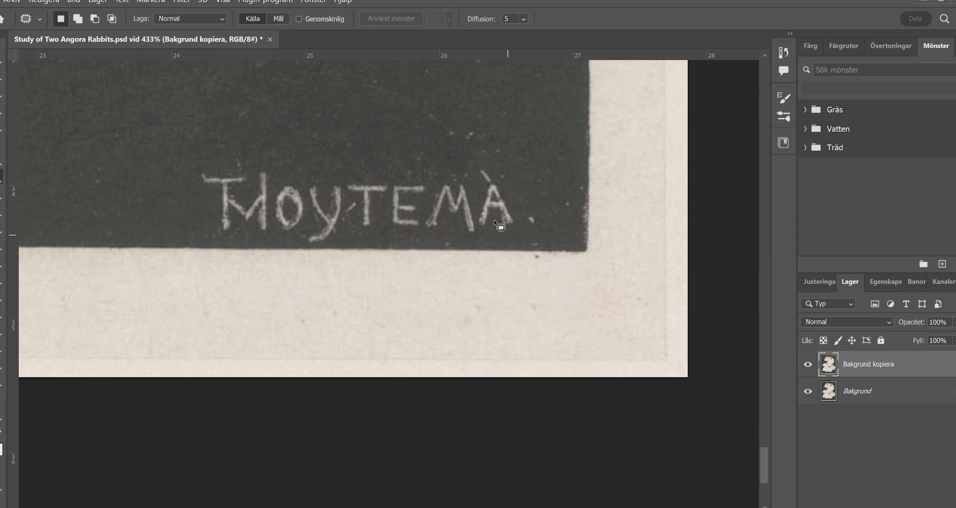
{"action": "left_click_drag", "start_coordinate": [93, 274], "coordinate": [717, 255]}
{"action": "mouse_move", "coordinate": [525, 258]}
{"action": "left_mouse_down"}
{"action": "mouse_move", "coordinate": [518, 237]}
{"action": "mouse_move", "coordinate": [525, 257]}
{"action": "left_mouse_up"}
{"action": "left_click_drag", "start_coordinate": [74, 278], "coordinate": [523, 245]}
- Tighten the crop slightly around the outer margins of the print
{"action": "key", "text": "z"}
{"action": "left_click_drag", "start_coordinate": [445, 327], "coordinate": [301, 315]}
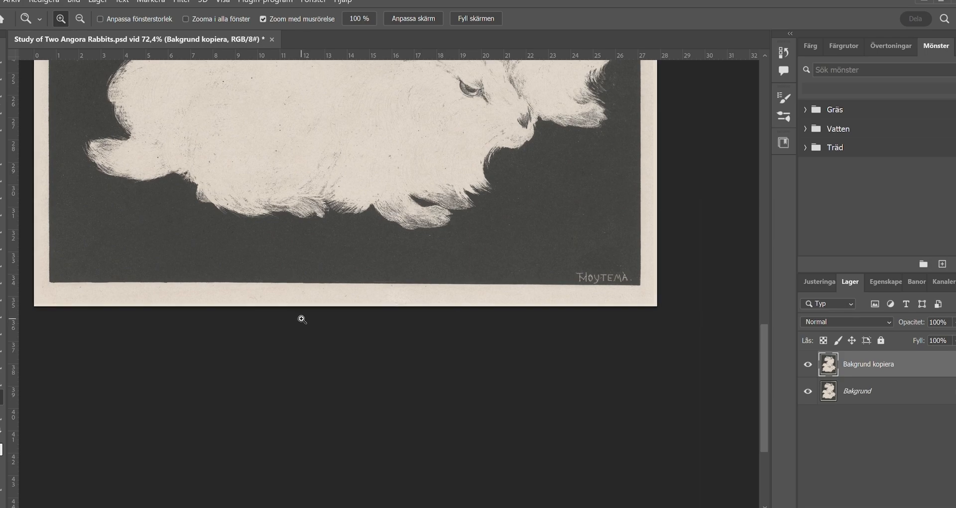
{"action": "key", "text": "c"}
{"action": "left_click_drag", "start_coordinate": [656, 305], "coordinate": [653, 305]}
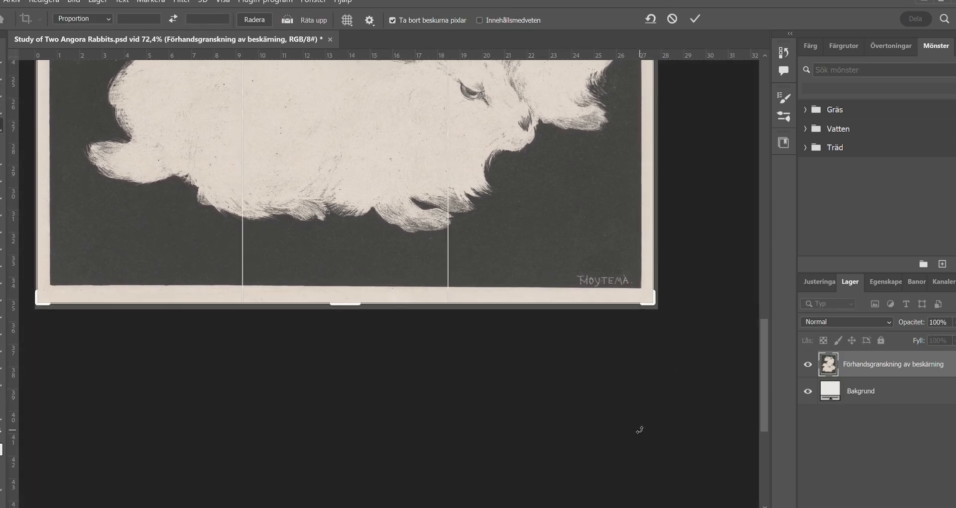
{"action": "left_click_drag", "start_coordinate": [764, 377], "coordinate": [758, 359]}
{"action": "left_click_drag", "start_coordinate": [309, 55], "coordinate": [295, 38]}
{"action": "left_click_drag", "start_coordinate": [765, 343], "coordinate": [765, 212]}
- Place a horizontal guide along the upper edge of the dark picture area to check the crop's alignment
{"action": "left_click_drag", "start_coordinate": [341, 56], "coordinate": [338, 132]}
{"action": "left_click_drag", "start_coordinate": [663, 107], "coordinate": [664, 109]}
{"action": "mouse_move", "coordinate": [760, 252]}
{"action": "left_mouse_down"}
{"action": "mouse_move", "coordinate": [745, 378]}
{"action": "mouse_move", "coordinate": [760, 254]}
{"action": "mouse_move", "coordinate": [755, 393]}
{"action": "mouse_move", "coordinate": [759, 242]}
{"action": "left_mouse_up"}
{"action": "left_click", "coordinate": [1, 58]}
{"action": "key", "text": "ctrl+z"}
{"action": "key", "text": "ctrl+shift+z"}
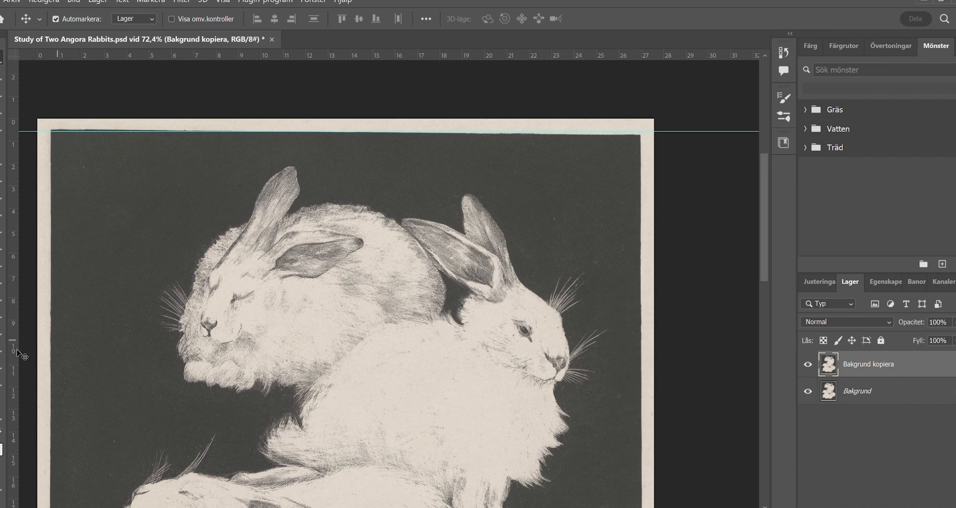
- Add a Levels adjustment layer that darkens the shadows of the whole print, with its fill at 40%
{"action": "left_click", "coordinate": [1, 397]}
{"action": "left_click", "coordinate": [410, 298]}
{"action": "left_click_drag", "start_coordinate": [411, 299], "coordinate": [328, 348]}
{"action": "left_click_drag", "start_coordinate": [331, 463], "coordinate": [319, 294]}
{"action": "scroll", "coordinate": [319, 294], "scroll_direction": "down", "scroll_amount": 5}
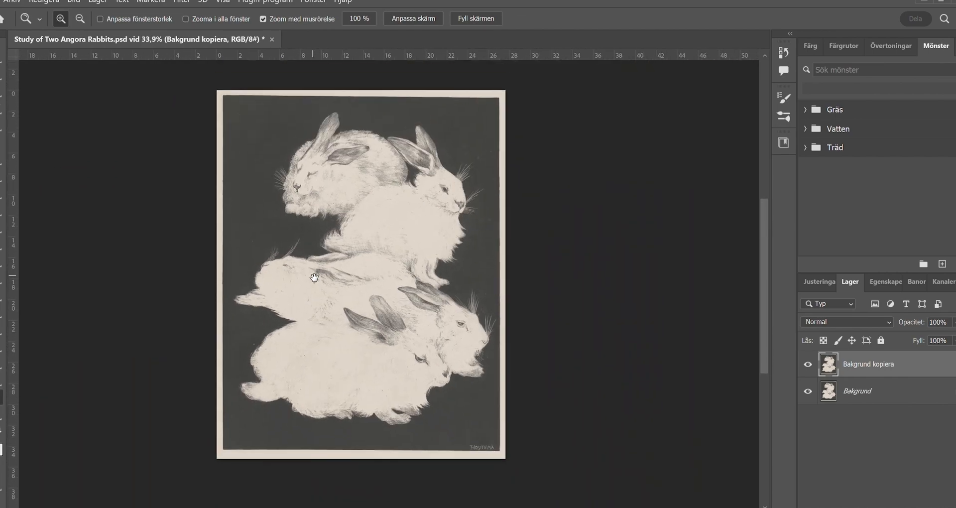
{"action": "left_click", "coordinate": [812, 280]}
{"action": "left_click", "coordinate": [844, 309]}
{"action": "left_click_drag", "start_coordinate": [825, 420], "coordinate": [847, 416]}
{"action": "left_click_drag", "start_coordinate": [955, 420], "coordinate": [954, 420]}
{"action": "left_click", "coordinate": [846, 282]}
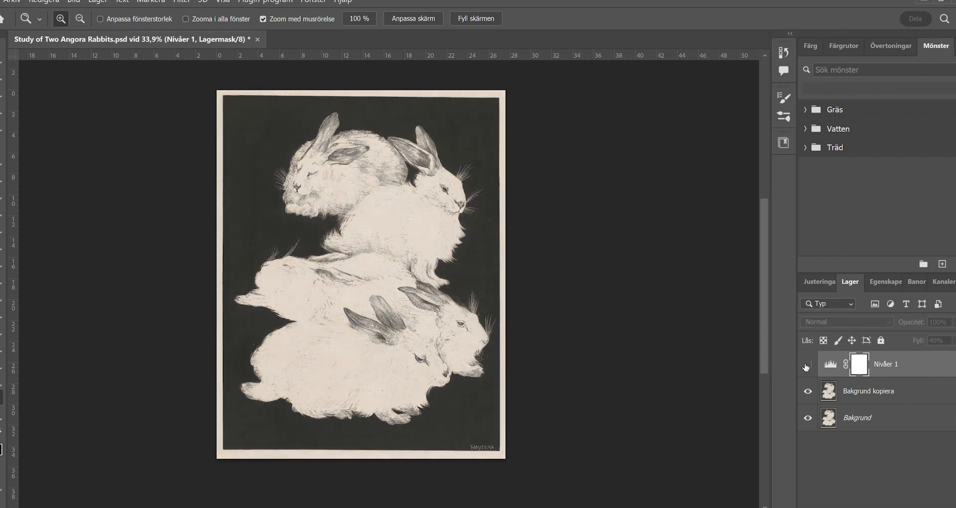
- Add a Curves adjustment above Bakgrund kopiera with a highlight point and a shadow point at input 65, output 64, and check its effect
{"action": "left_click", "coordinate": [876, 391]}
{"action": "left_click", "coordinate": [819, 282]}
{"action": "left_click", "coordinate": [865, 312]}
{"action": "left_click_drag", "start_coordinate": [931, 384], "coordinate": [931, 384]}
{"action": "left_click_drag", "start_coordinate": [872, 446], "coordinate": [873, 447]}
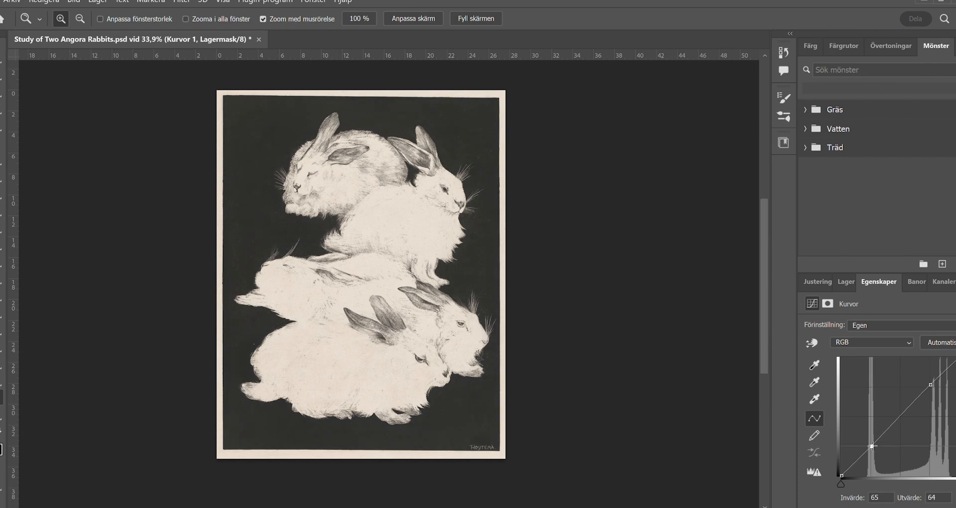
{"action": "left_click", "coordinate": [847, 282]}
{"action": "left_click", "coordinate": [808, 391]}
{"action": "left_click", "coordinate": [808, 390]}
- Duplicate the Bakgrund kopiera layer and blend the duplicate with Multiplicera at 12% opacity and 18% fill
{"action": "left_click", "coordinate": [869, 418]}
{"action": "key", "text": "ctrl+j"}
{"action": "left_click", "coordinate": [890, 323]}
{"action": "left_click", "coordinate": [879, 381]}
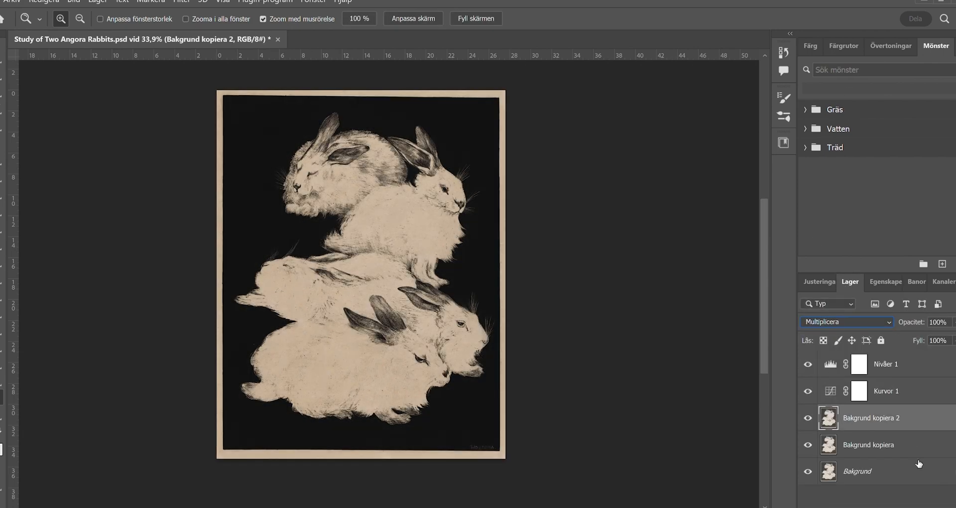
{"action": "left_click_drag", "start_coordinate": [940, 328], "coordinate": [921, 346]}
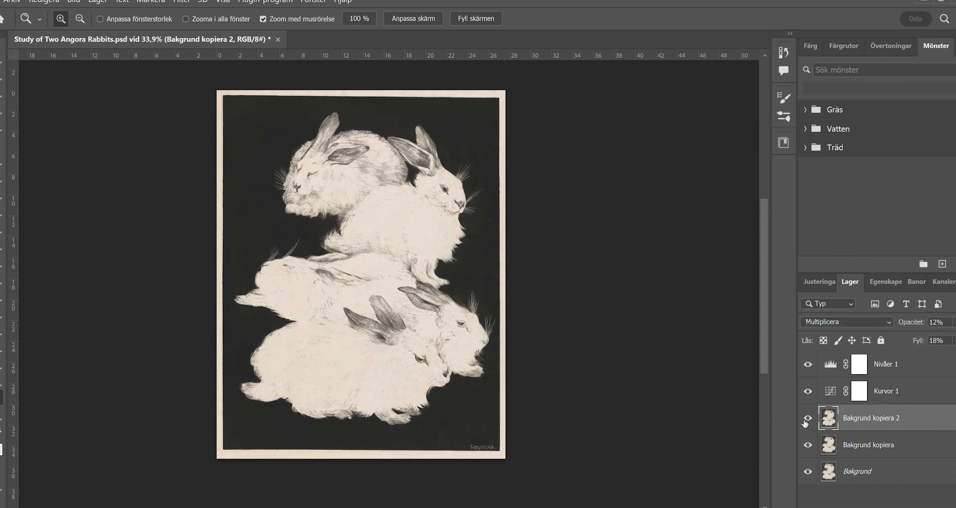
- Compare the original print with the restored version by hiding and reshowing all layers above Bakgrund
{"action": "left_click_drag", "start_coordinate": [808, 445], "coordinate": [808, 364]}
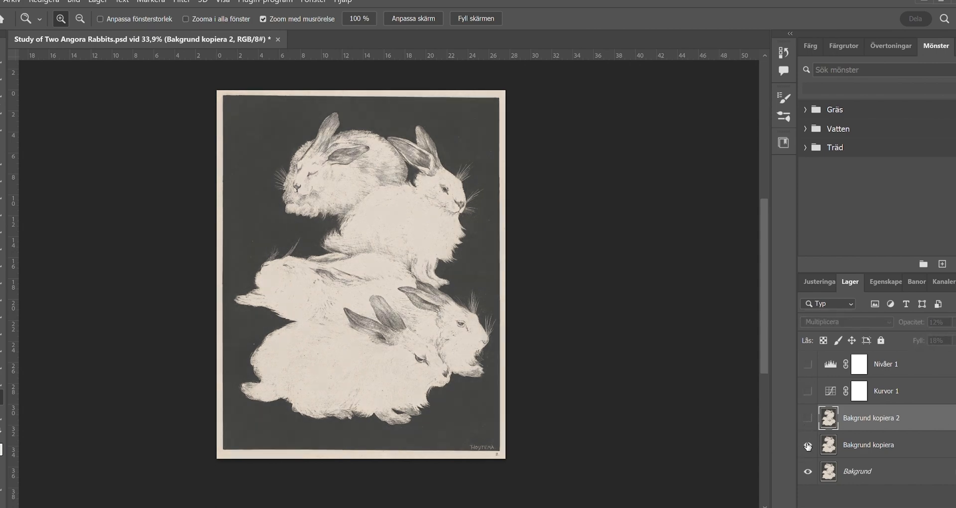
{"action": "left_click", "coordinate": [808, 423]}
{"action": "left_click", "coordinate": [808, 391]}
{"action": "left_click", "coordinate": [808, 364]}
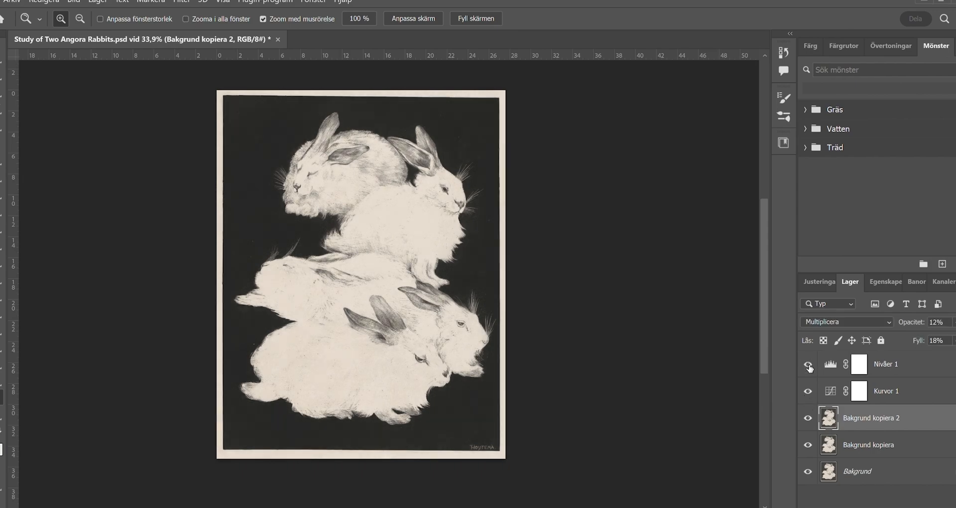
- Add an Intensitet/kontrast adjustment layer above Bakgrund kopiera 2, raising the brightness and reducing the contrast
{"action": "left_click", "coordinate": [401, 262]}
{"action": "left_click_drag", "start_coordinate": [402, 262], "coordinate": [400, 262]}
{"action": "left_click", "coordinate": [819, 282]}
{"action": "left_click", "coordinate": [811, 312]}
{"action": "left_click_drag", "start_coordinate": [885, 359], "coordinate": [908, 357]}
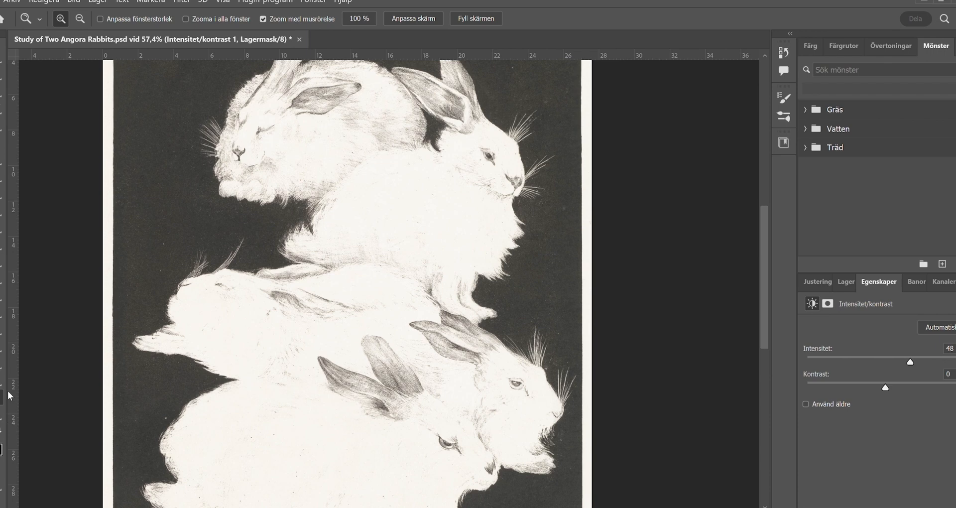
{"action": "left_click_drag", "start_coordinate": [402, 320], "coordinate": [348, 319]}
{"action": "left_click_drag", "start_coordinate": [908, 359], "coordinate": [883, 383]}
{"action": "left_click", "coordinate": [846, 282]}
{"action": "left_click", "coordinate": [808, 418]}
{"action": "left_click", "coordinate": [808, 418]}
- Hide and reshow the adjustment and copy layers to compare the toned print with the original
{"action": "left_click_drag", "start_coordinate": [809, 365], "coordinate": [809, 473]}
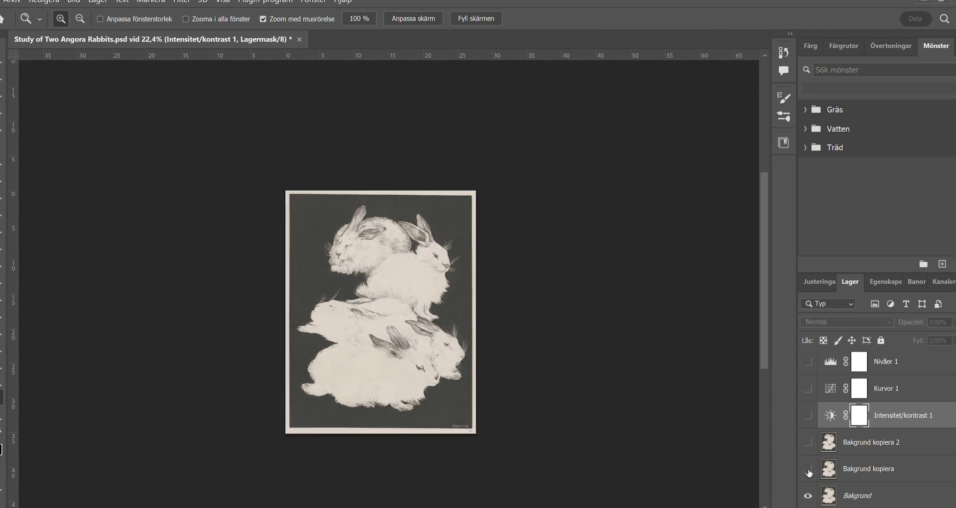
{"action": "left_click", "coordinate": [807, 416]}
{"action": "left_click", "coordinate": [808, 363]}
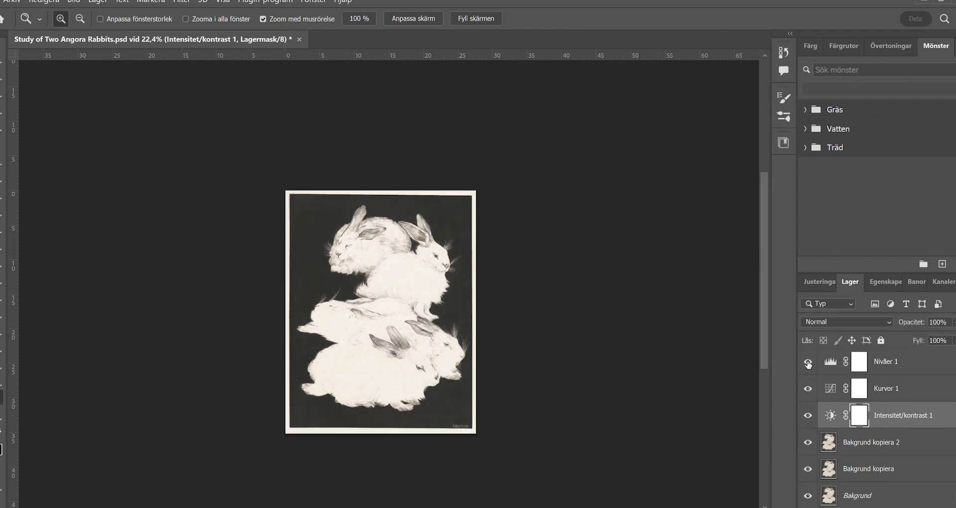
- Set the Nivåer 1 layer's fill to 45% and check its effect on the rabbits
{"action": "left_click", "coordinate": [808, 364]}
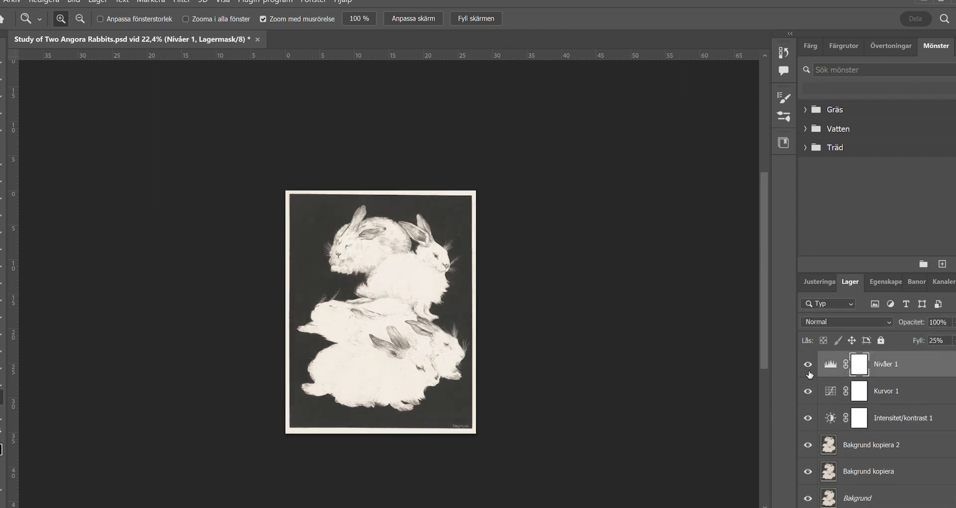
{"action": "left_click_drag", "start_coordinate": [951, 334], "coordinate": [937, 351]}
{"action": "left_click", "coordinate": [808, 364]}
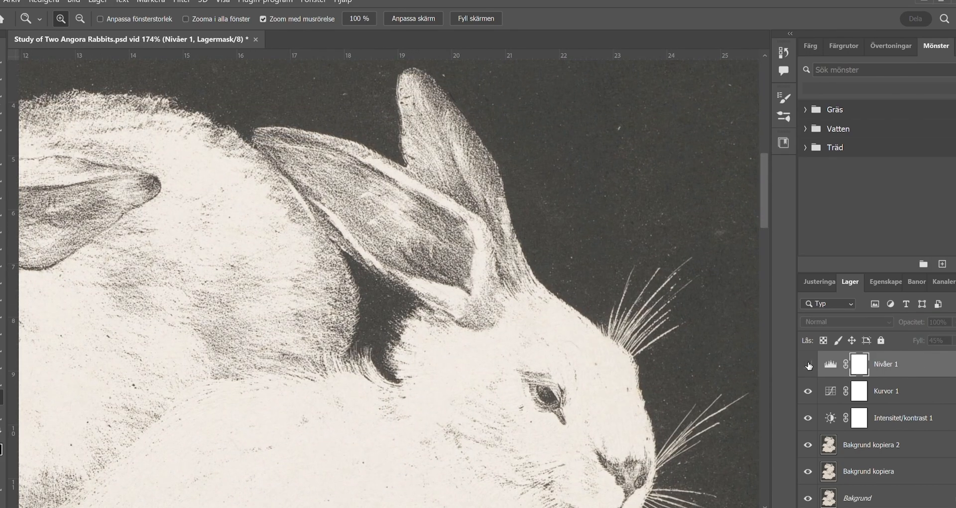
{"action": "left_click", "coordinate": [808, 365]}
{"action": "left_click", "coordinate": [808, 364]}
- Outline the dark picture area inside the pale margin with the Polygonal Lasso on Bakgrund kopiera 2, and deselect it
{"action": "scroll", "coordinate": [410, 369], "scroll_direction": "down", "scroll_amount": 8}
{"action": "left_click_drag", "start_coordinate": [412, 420], "coordinate": [417, 257]}
{"action": "left_click", "coordinate": [809, 445]}
{"action": "left_click", "coordinate": [864, 444]}
{"action": "key", "text": "l"}
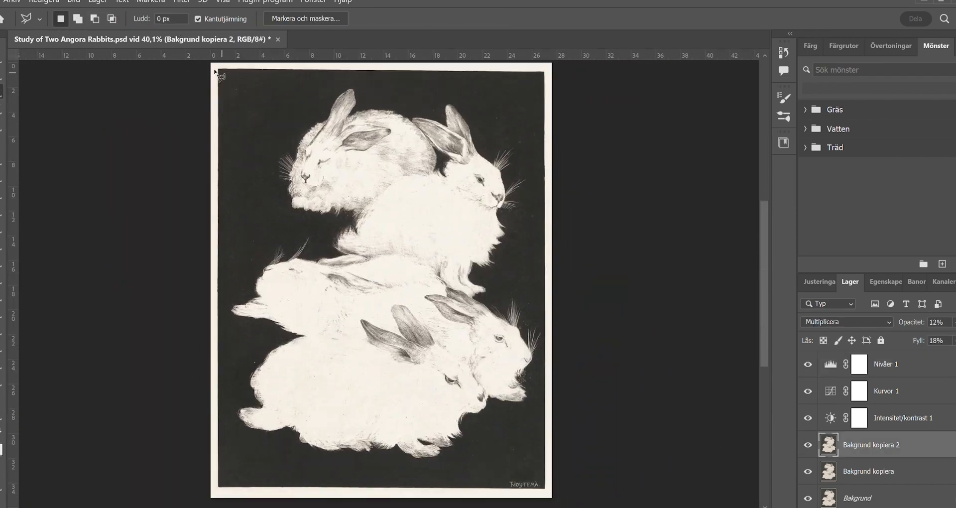
{"action": "left_click", "coordinate": [544, 73]}
{"action": "left_click", "coordinate": [544, 487]}
{"action": "left_click", "coordinate": [219, 487]}
{"action": "left_click", "coordinate": [219, 71]}
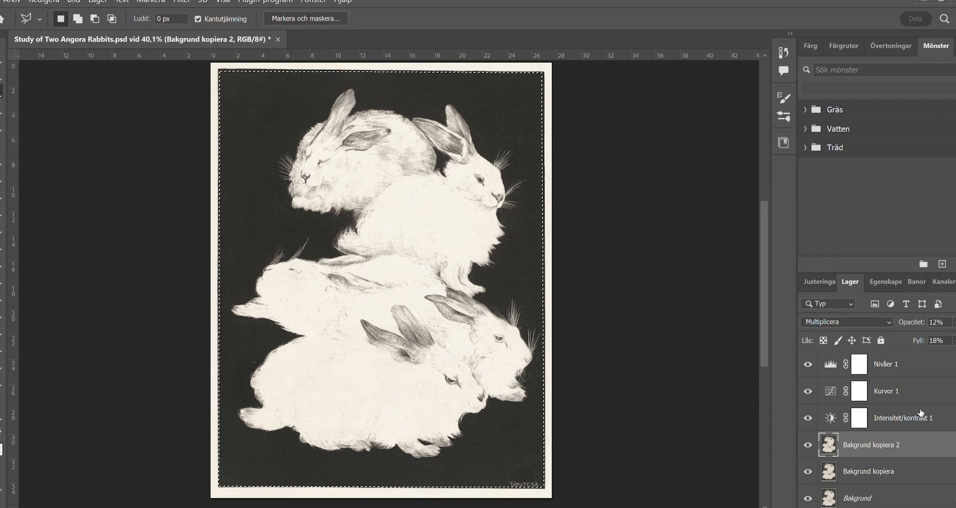
{"action": "left_click", "coordinate": [148, 50]}
{"action": "key", "text": "ctrl+d"}
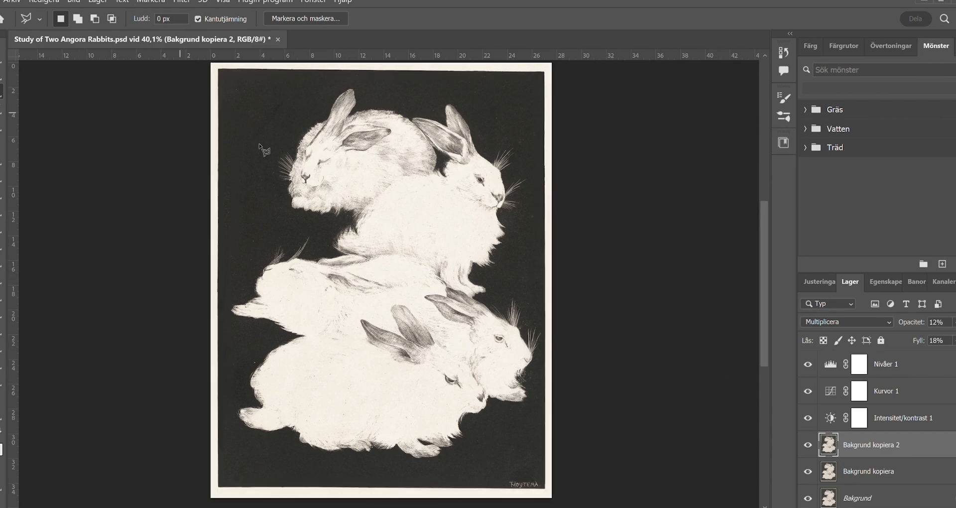
- Patch a small mark in the middle rabbit's pale back on the Bakgrund kopiera layer
{"action": "key", "text": "z"}
{"action": "mouse_move", "coordinate": [384, 252]}
{"action": "left_mouse_down"}
{"action": "mouse_move", "coordinate": [407, 277]}
{"action": "mouse_move", "coordinate": [402, 264]}
{"action": "mouse_move", "coordinate": [649, 304]}
{"action": "left_mouse_up"}
{"action": "scroll", "coordinate": [649, 305], "scroll_direction": "down", "scroll_amount": 5}
{"action": "left_click", "coordinate": [868, 472]}
{"action": "left_click", "coordinate": [2, 175]}
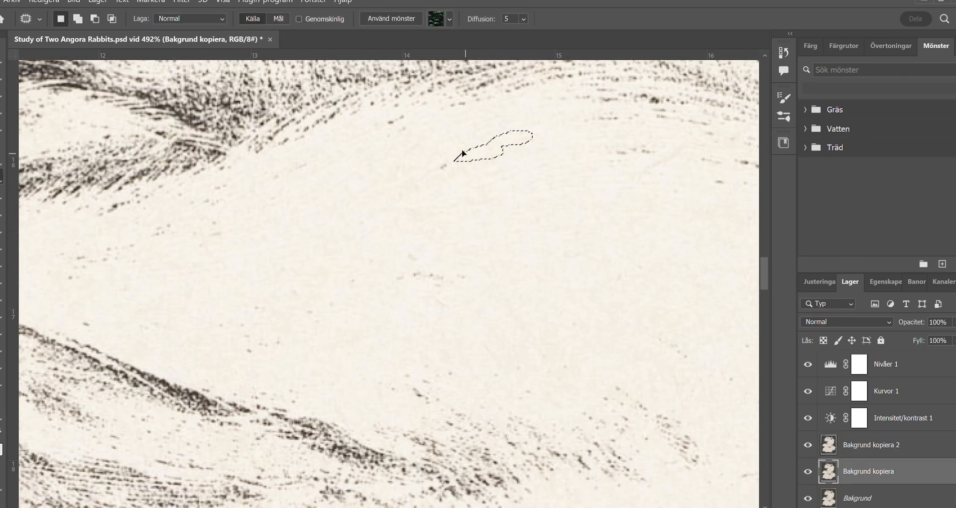
{"action": "left_click", "coordinate": [860, 446]}
{"action": "left_click", "coordinate": [857, 472]}
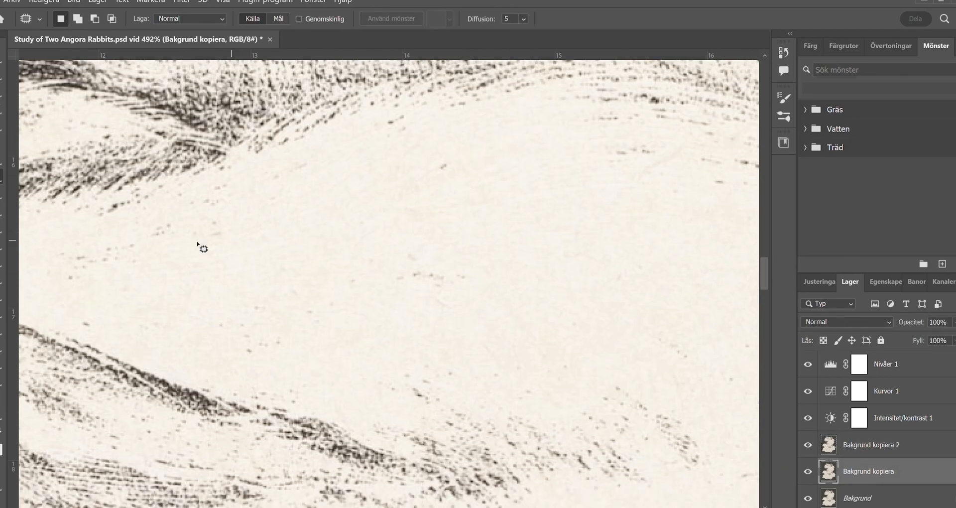
- Examine the two lower rabbits' faces with the Levels, Curves and Intensitet/kontrast layers switched off and on
{"action": "key", "text": "z"}
{"action": "scroll", "coordinate": [416, 319], "scroll_direction": "down", "scroll_amount": 8}
{"action": "left_click_drag", "start_coordinate": [453, 354], "coordinate": [330, 191]}
{"action": "left_click_drag", "start_coordinate": [417, 314], "coordinate": [473, 367]}
{"action": "left_click_drag", "start_coordinate": [587, 323], "coordinate": [407, 326]}
{"action": "left_click", "coordinate": [808, 364]}
{"action": "left_click_drag", "start_coordinate": [808, 391], "coordinate": [808, 421]}
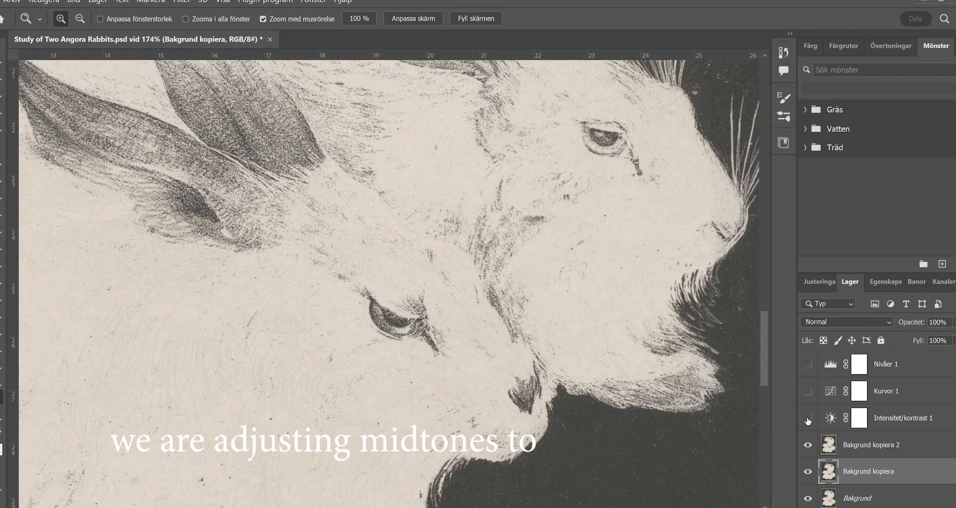
{"action": "left_click", "coordinate": [808, 391]}
{"action": "left_click", "coordinate": [808, 364]}
{"action": "left_click", "coordinate": [807, 418]}
- Set the Intensitet/kontrast layer's brightness to 8 and contrast to -5
{"action": "left_click", "coordinate": [807, 418]}
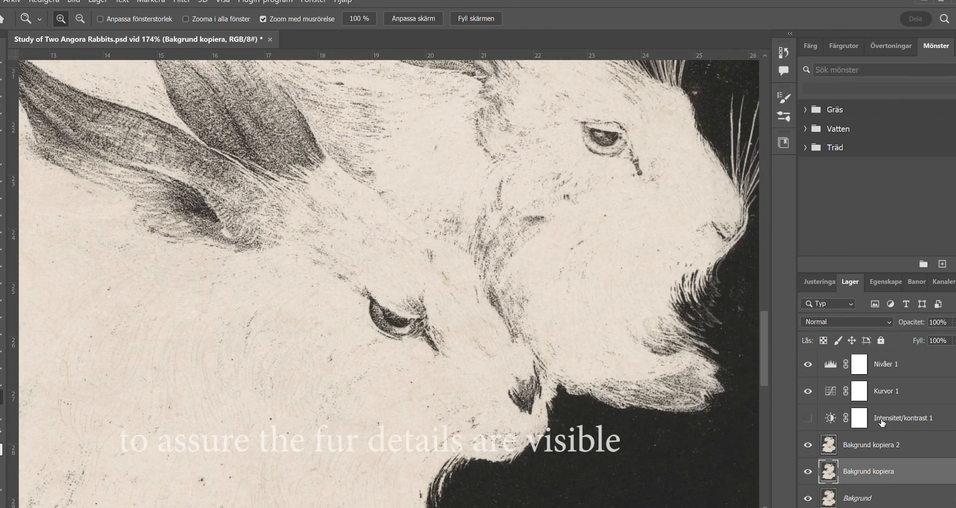
{"action": "left_click", "coordinate": [882, 420]}
{"action": "left_click", "coordinate": [808, 418]}
{"action": "double_click", "coordinate": [830, 419]}
{"action": "mouse_move", "coordinate": [847, 381]}
{"action": "left_mouse_down"}
{"action": "mouse_move", "coordinate": [828, 377]}
{"action": "mouse_move", "coordinate": [858, 380]}
{"action": "left_mouse_up"}
{"action": "mouse_move", "coordinate": [895, 356]}
{"action": "left_mouse_down"}
{"action": "mouse_move", "coordinate": [875, 353]}
{"action": "mouse_move", "coordinate": [887, 360]}
{"action": "left_mouse_up"}
{"action": "left_click_drag", "start_coordinate": [849, 385], "coordinate": [868, 381]}
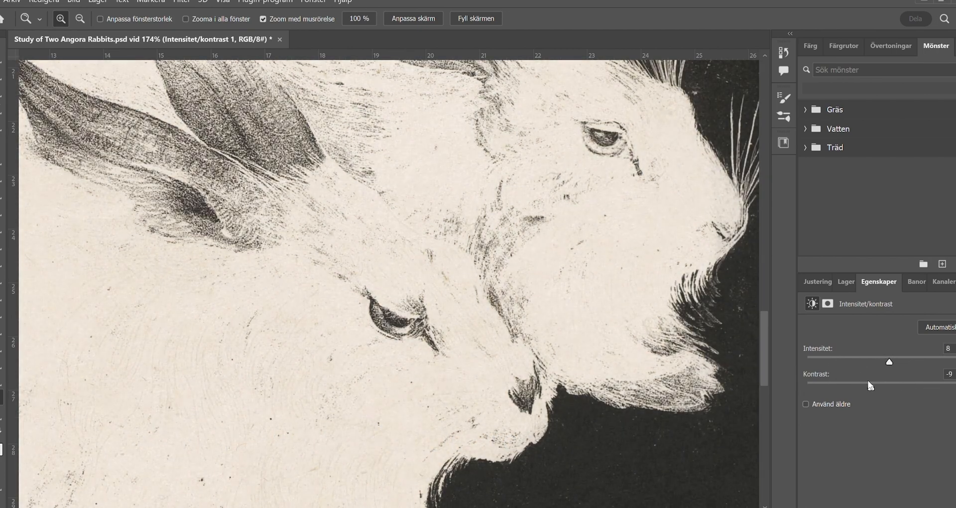
{"action": "key", "text": "ctrl+minus"}
{"action": "key", "text": "ctrl+minus"}
{"action": "key", "text": "ctrl+minus"}
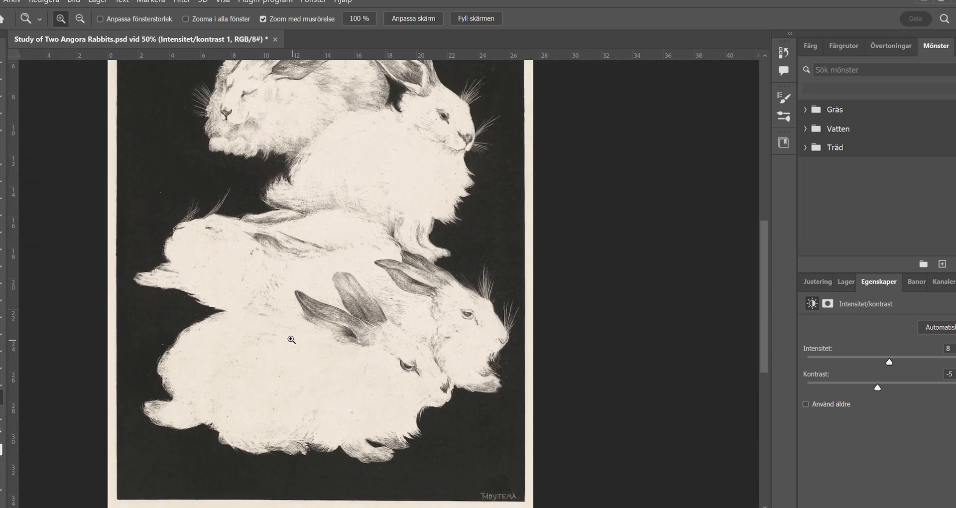
- Compare the fur and background without the Intensitet/kontrast layer, and with every layer above Bakgrund hidden
{"action": "left_click", "coordinate": [848, 282]}
{"action": "left_click", "coordinate": [808, 417]}
{"action": "left_click", "coordinate": [809, 418]}
{"action": "left_click_drag", "start_coordinate": [392, 160], "coordinate": [465, 195]}
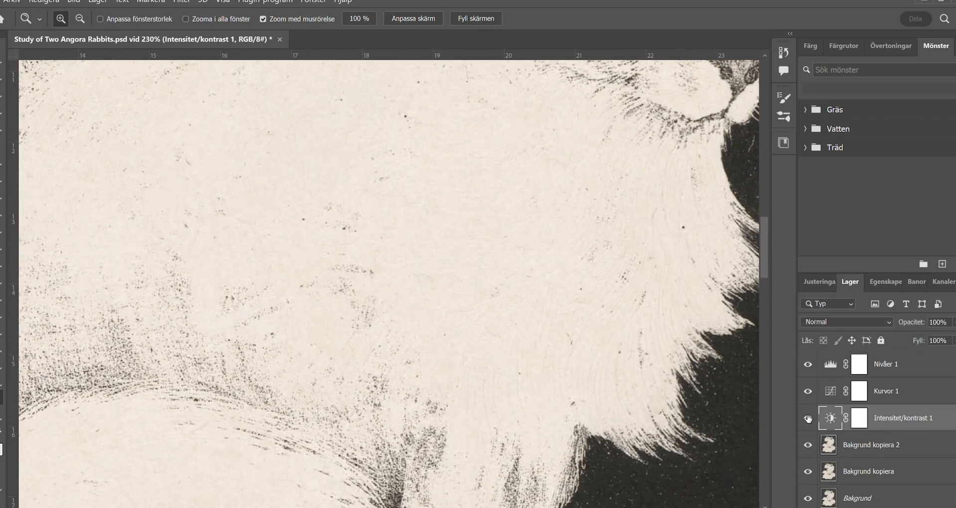
{"action": "left_click", "coordinate": [808, 419]}
{"action": "left_click", "coordinate": [809, 418]}
{"action": "left_click", "coordinate": [808, 418]}
{"action": "left_click", "coordinate": [809, 419]}
{"action": "key", "text": "ctrl+0"}
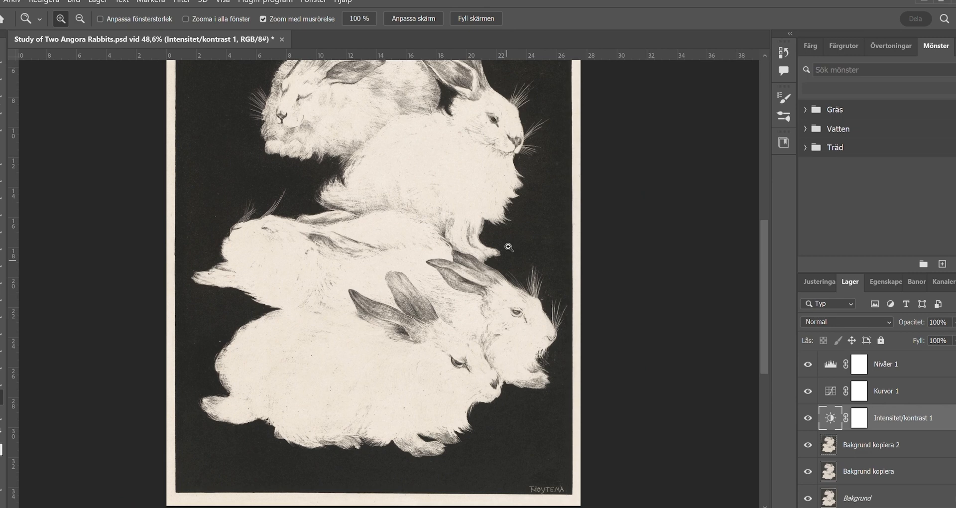
{"action": "left_click_drag", "start_coordinate": [808, 364], "coordinate": [808, 485]}
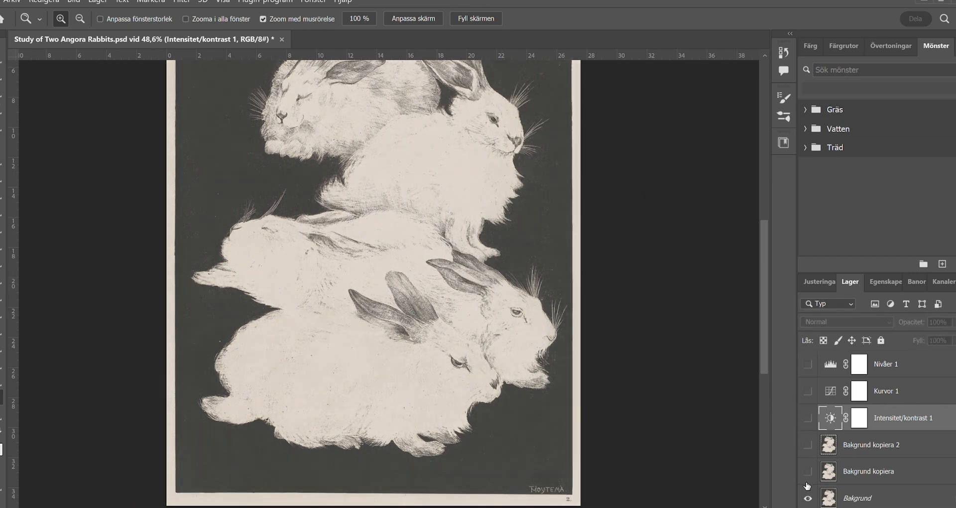
- Show the hidden Bakgrund copies and the Nivåer 1, Kurvor 1 and Intensitet/kontrast 1 layers again
{"action": "left_click", "coordinate": [808, 446]}
{"action": "left_click", "coordinate": [808, 391]}
{"action": "left_click", "coordinate": [808, 364]}
{"action": "left_click", "coordinate": [808, 418]}
- Readjust the tonal levels of the Nivåer 1 adjustment layer
{"action": "double_click", "coordinate": [831, 365]}
{"action": "left_click_drag", "start_coordinate": [851, 419], "coordinate": [847, 411]}
{"action": "left_click", "coordinate": [846, 282]}
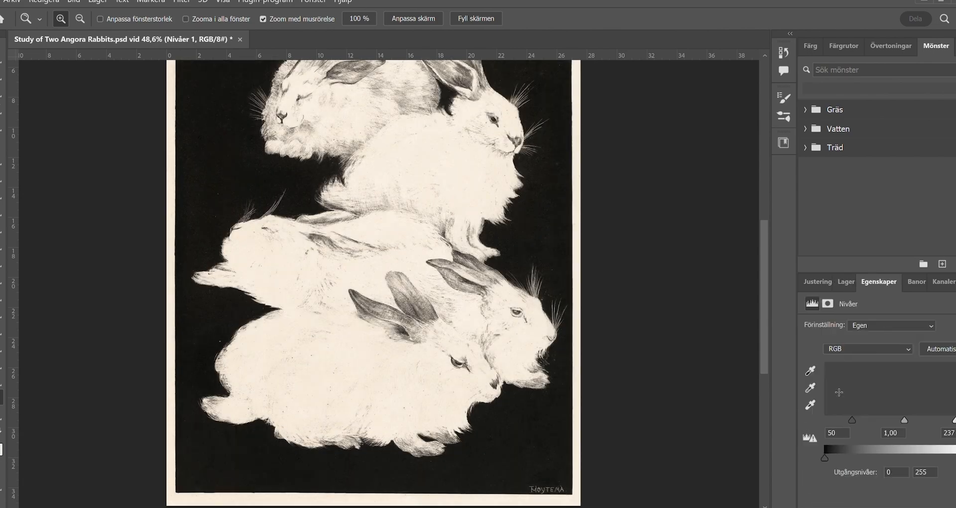
{"action": "left_click_drag", "start_coordinate": [844, 415], "coordinate": [850, 421]}
{"action": "left_click_drag", "start_coordinate": [953, 420], "coordinate": [955, 421]}
{"action": "left_click", "coordinate": [846, 282]}
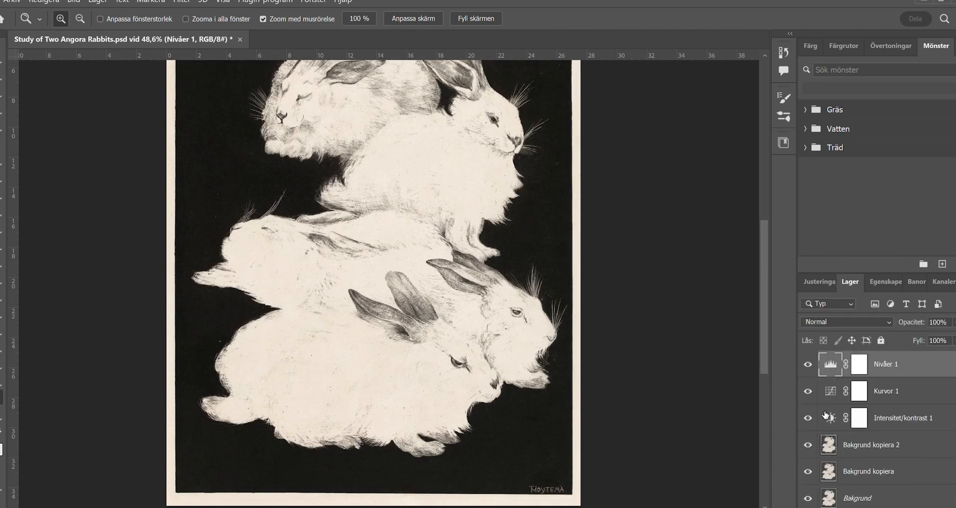
- Compare the print with the Nivåer 1 layer off and on, and examine the lower rabbits' fur up close
{"action": "left_click_drag", "start_coordinate": [416, 283], "coordinate": [485, 283]}
{"action": "left_click", "coordinate": [808, 364]}
{"action": "left_click", "coordinate": [809, 364]}
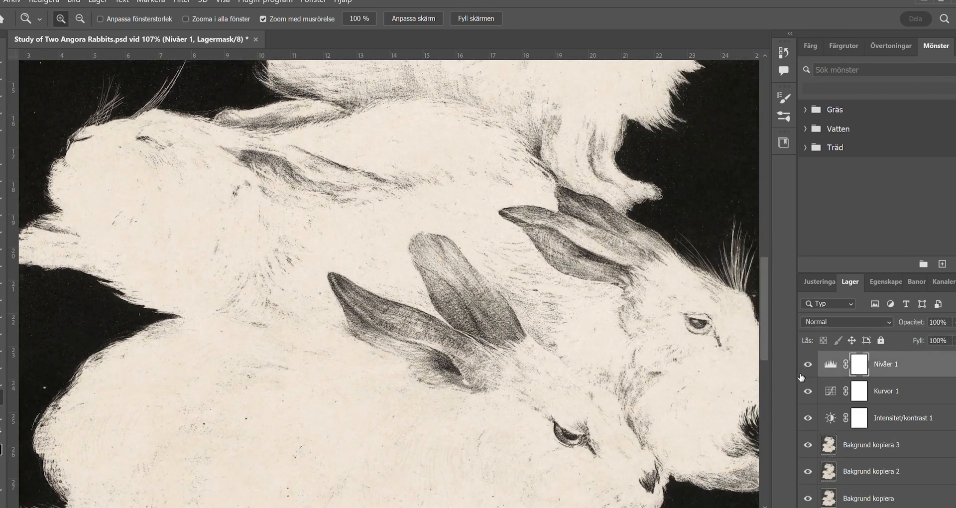
{"action": "scroll", "coordinate": [670, 330], "scroll_direction": "up", "scroll_amount": 9}
{"action": "left_click_drag", "start_coordinate": [576, 293], "coordinate": [459, 158]}
{"action": "scroll", "coordinate": [528, 321], "scroll_direction": "up", "scroll_amount": 7}
{"action": "left_click_drag", "start_coordinate": [546, 337], "coordinate": [540, 342]}
{"action": "left_click_drag", "start_coordinate": [540, 343], "coordinate": [299, 248]}
- Lower the fill of the Nivåer 1 layer and check its effect by toggling the layer's visibility
{"action": "mouse_move", "coordinate": [809, 364]}
{"action": "left_mouse_down"}
{"action": "mouse_move", "coordinate": [808, 446]}
{"action": "mouse_move", "coordinate": [808, 364]}
{"action": "left_mouse_up"}
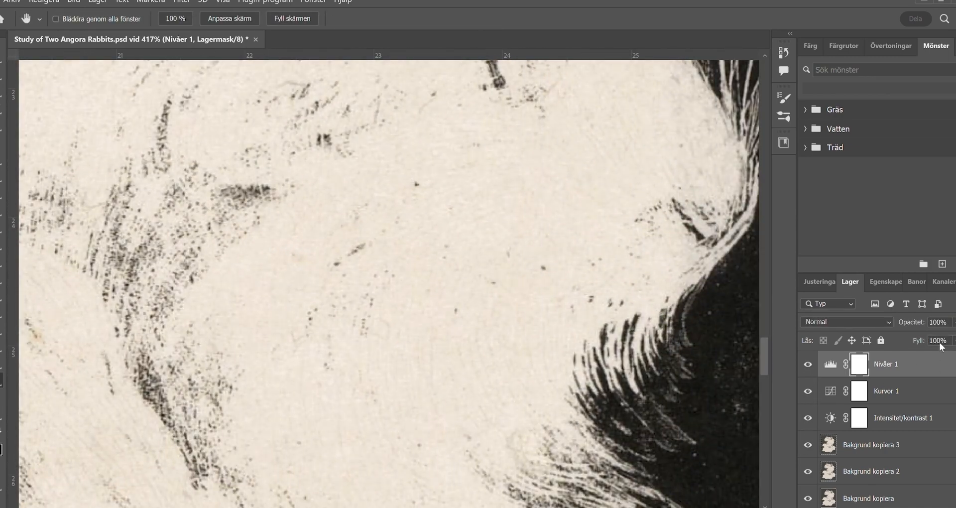
{"action": "left_click_drag", "start_coordinate": [942, 350], "coordinate": [927, 349]}
{"action": "left_click", "coordinate": [807, 365]}
{"action": "left_click", "coordinate": [807, 364]}
- Try to patch the small yellowish stain in the pale fur on the Bakgrund kopiera 2 layer
{"action": "left_click", "coordinate": [2, 395]}
{"action": "left_click_drag", "start_coordinate": [96, 312], "coordinate": [319, 270]}
{"action": "left_click_drag", "start_coordinate": [258, 291], "coordinate": [318, 290]}
{"action": "left_click", "coordinate": [828, 470]}
{"action": "left_click", "coordinate": [2, 176]}
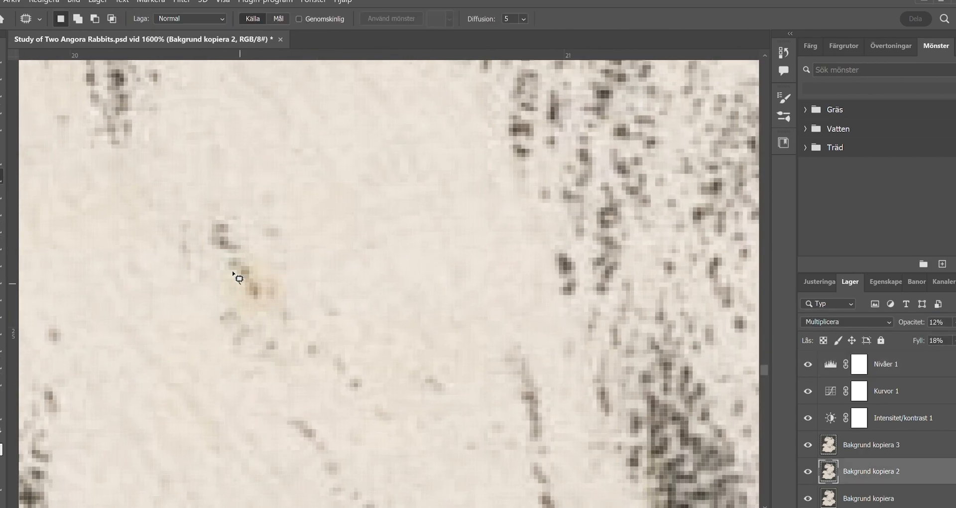
{"action": "left_click", "coordinate": [2, 57]}
{"action": "key", "text": "ctrl+d"}
{"action": "left_click", "coordinate": [2, 176]}
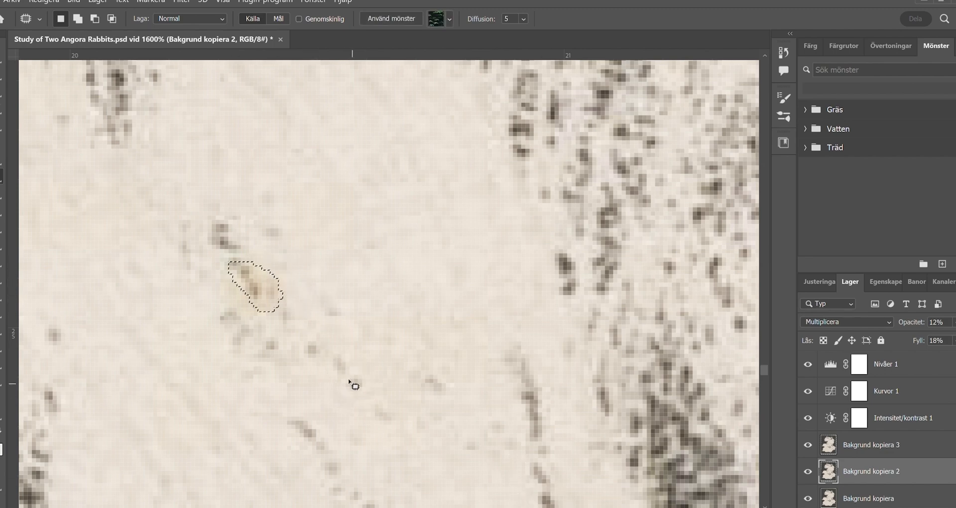
{"action": "scroll", "coordinate": [951, 455], "scroll_direction": "down", "scroll_amount": 1}
- Hide the layers above Bakgrund kopiera 2 and try outlining the yellowish stain again for patching
{"action": "left_click_drag", "start_coordinate": [810, 417], "coordinate": [808, 355]}
{"action": "left_click", "coordinate": [808, 363]}
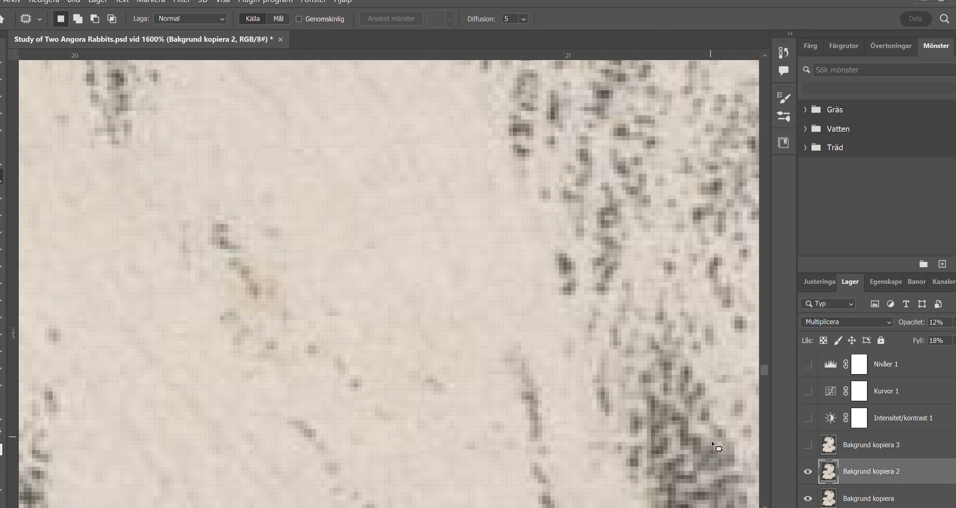
{"action": "mouse_move", "coordinate": [235, 300]}
{"action": "left_mouse_down"}
{"action": "mouse_move", "coordinate": [256, 299]}
{"action": "mouse_move", "coordinate": [265, 313]}
{"action": "left_mouse_up"}
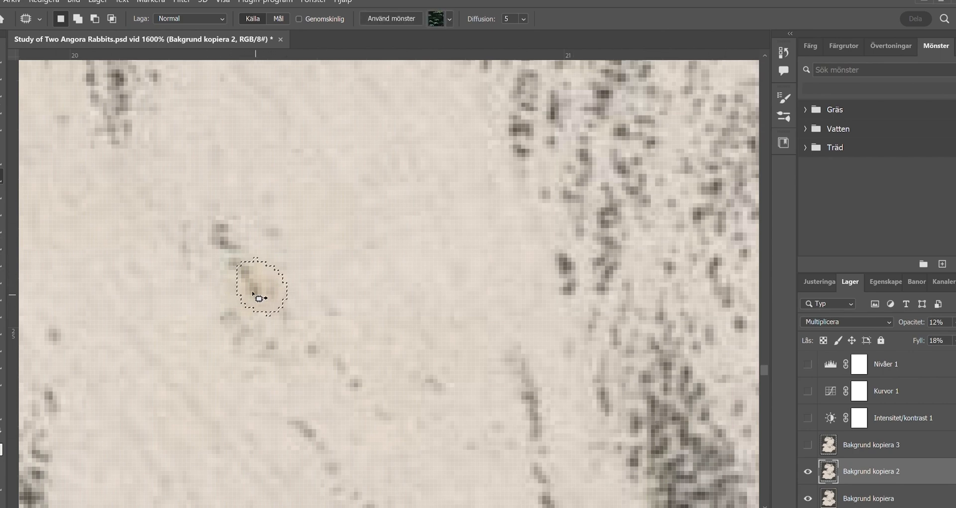
{"action": "key", "text": "ctrl+d"}
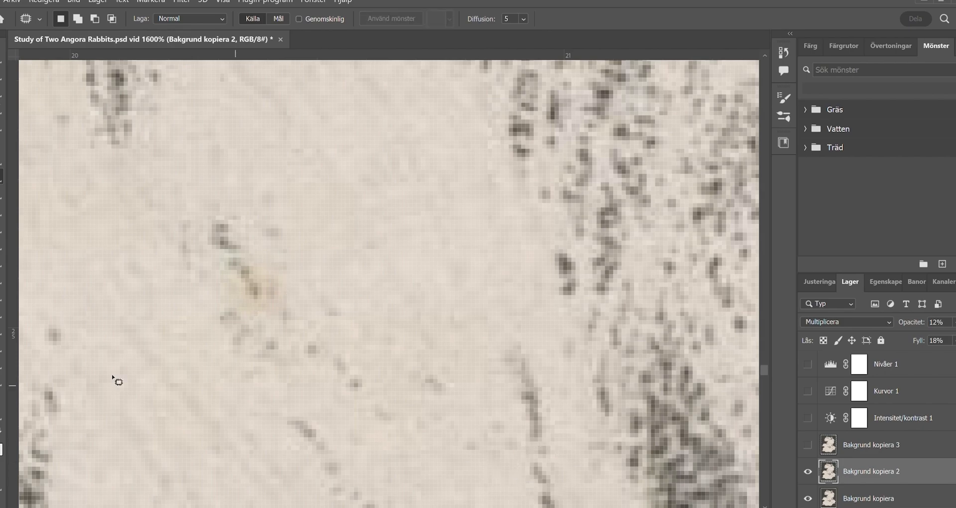
- Try to patch only the dark core of the yellowish stain on the Bakgrund kopiera 2 layer
{"action": "left_click", "coordinate": [4, 394]}
{"action": "scroll", "coordinate": [353, 363], "scroll_direction": "down", "scroll_amount": 6}
{"action": "left_click_drag", "start_coordinate": [363, 378], "coordinate": [330, 335]}
{"action": "scroll", "coordinate": [352, 356], "scroll_direction": "down", "scroll_amount": 4}
{"action": "left_click_drag", "start_coordinate": [306, 321], "coordinate": [364, 375]}
{"action": "left_click_drag", "start_coordinate": [286, 305], "coordinate": [266, 354]}
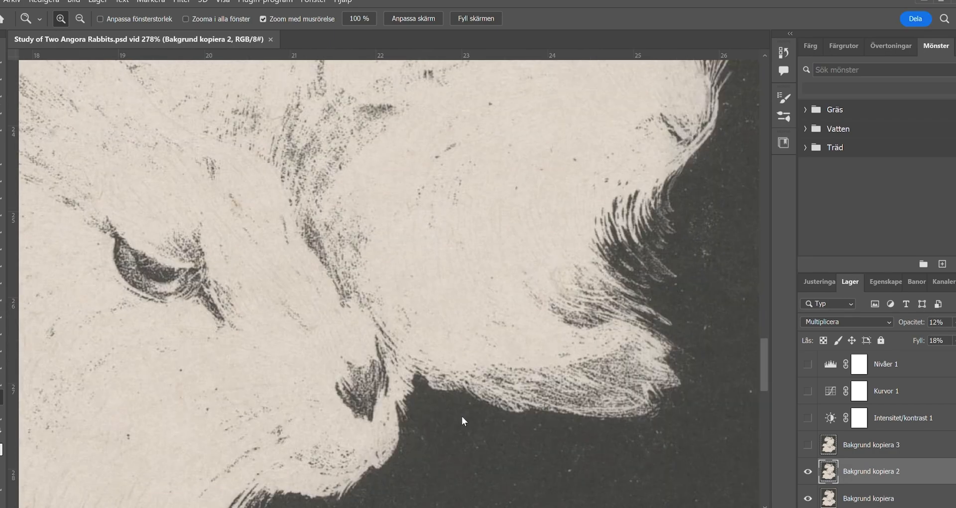
{"action": "scroll", "coordinate": [145, 226], "scroll_direction": "up", "scroll_amount": 10}
{"action": "left_click", "coordinate": [2, 174]}
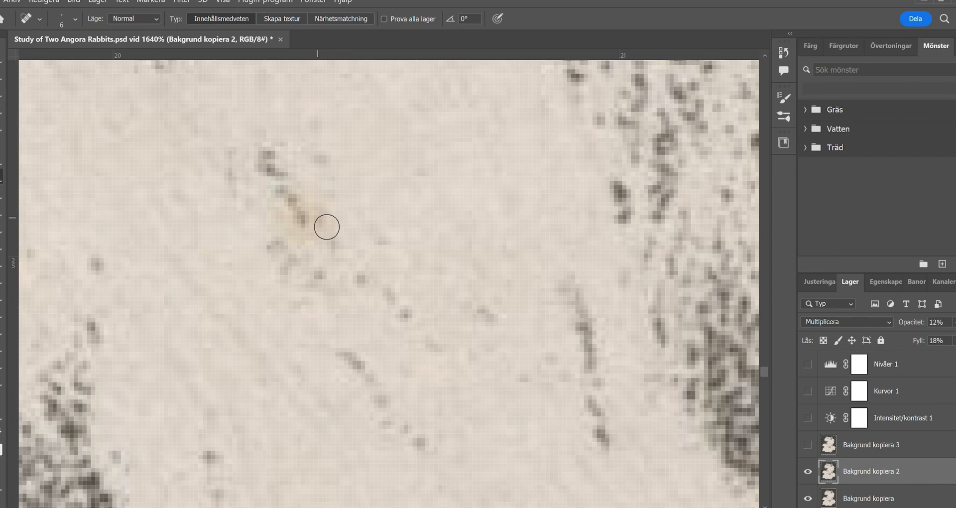
{"action": "left_click", "coordinate": [40, 208]}
{"action": "left_click_drag", "start_coordinate": [283, 200], "coordinate": [307, 231]}
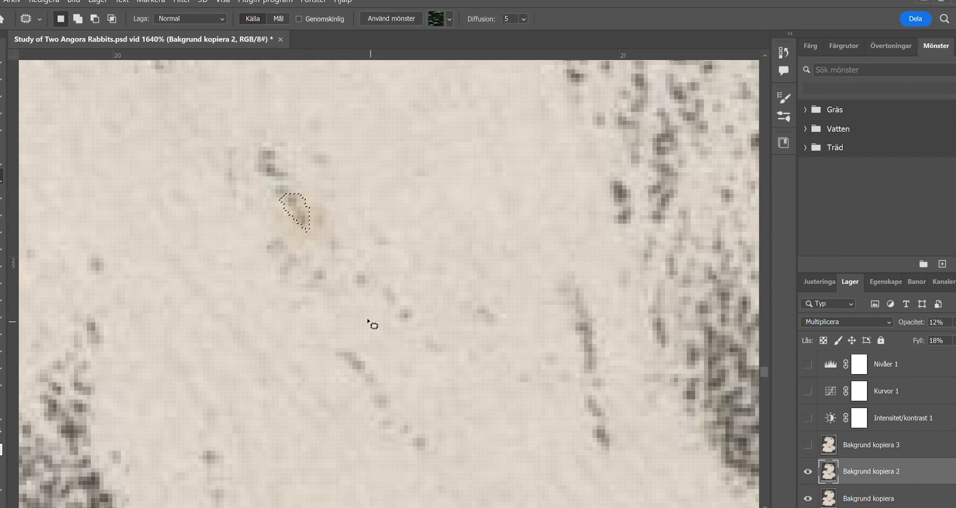
{"action": "left_click_drag", "start_coordinate": [397, 312], "coordinate": [397, 312]}
{"action": "key", "text": "ctrl+d"}
- Try to patch the stain on Bakgrund kopiera 2 with the Patch tool set to add to the selection
{"action": "left_click_drag", "start_coordinate": [284, 208], "coordinate": [301, 229]}
{"action": "left_click_drag", "start_coordinate": [306, 229], "coordinate": [399, 307]}
{"action": "left_click", "coordinate": [345, 310]}
{"action": "left_click_drag", "start_coordinate": [286, 233], "coordinate": [284, 232]}
{"action": "left_click_drag", "start_coordinate": [271, 247], "coordinate": [241, 277]}
{"action": "left_click", "coordinate": [242, 277]}
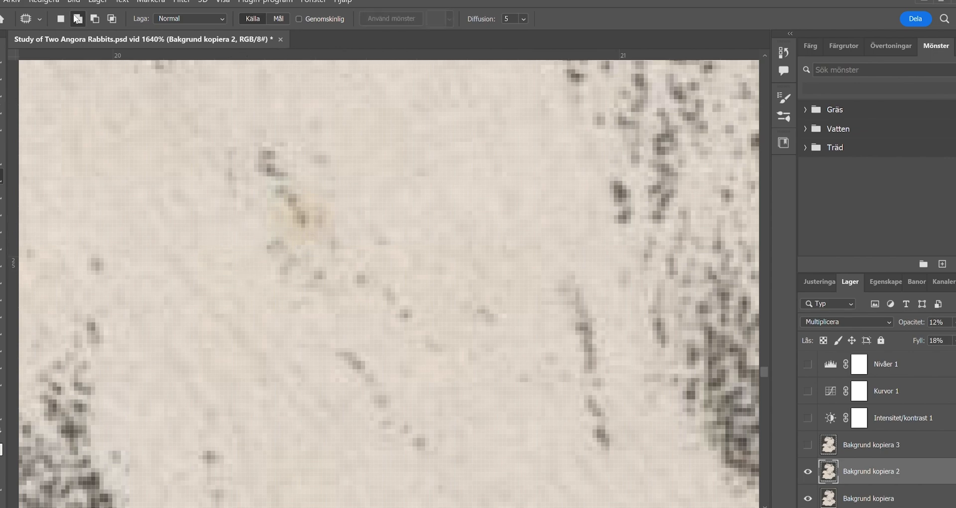
{"action": "left_click_drag", "start_coordinate": [289, 190], "coordinate": [287, 191]}
{"action": "left_click_drag", "start_coordinate": [309, 207], "coordinate": [353, 199]}
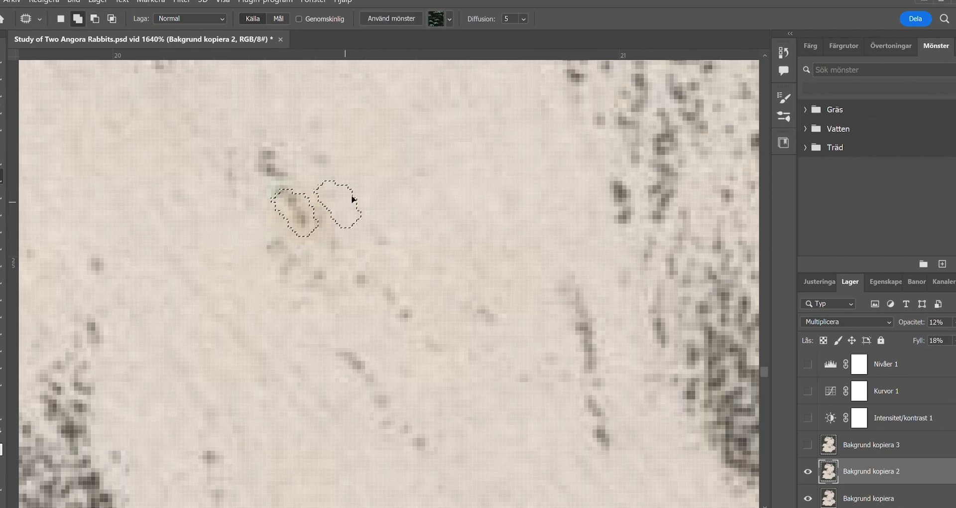
{"action": "left_click", "coordinate": [372, 293]}
- Check the stain with the Bakgrund copies toggled, and delete the Bakgrund kopiera 3 layer
{"action": "scroll", "coordinate": [847, 423], "scroll_direction": "down", "scroll_amount": 1}
{"action": "left_click", "coordinate": [828, 414]}
{"action": "left_click", "coordinate": [807, 414]}
{"action": "left_click", "coordinate": [808, 387]}
{"action": "left_click", "coordinate": [808, 414]}
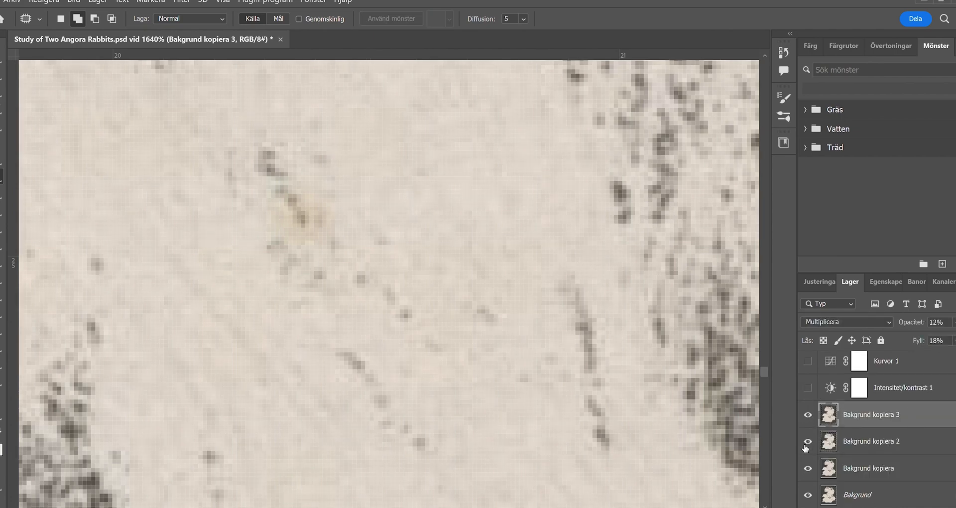
{"action": "left_click", "coordinate": [828, 442]}
{"action": "left_click", "coordinate": [808, 416]}
{"action": "key", "text": "Delete"}
- Patch the yellowish stain with clean fur on the Bakgrund kopiera layer
{"action": "left_click", "coordinate": [864, 469]}
{"action": "left_click_drag", "start_coordinate": [280, 210], "coordinate": [298, 249]}
{"action": "mouse_move", "coordinate": [319, 233]}
{"action": "left_mouse_down"}
{"action": "mouse_move", "coordinate": [375, 279]}
{"action": "mouse_move", "coordinate": [366, 283]}
{"action": "left_mouse_up"}
{"action": "key", "text": "ctrl+d"}
- Patch the remaining discoloured traces around the stain on the Bakgrund kopiera layer and clear the selection
{"action": "left_click_drag", "start_coordinate": [322, 221], "coordinate": [320, 203]}
{"action": "left_click_drag", "start_coordinate": [263, 214], "coordinate": [264, 200]}
{"action": "left_click_drag", "start_coordinate": [268, 221], "coordinate": [233, 210]}
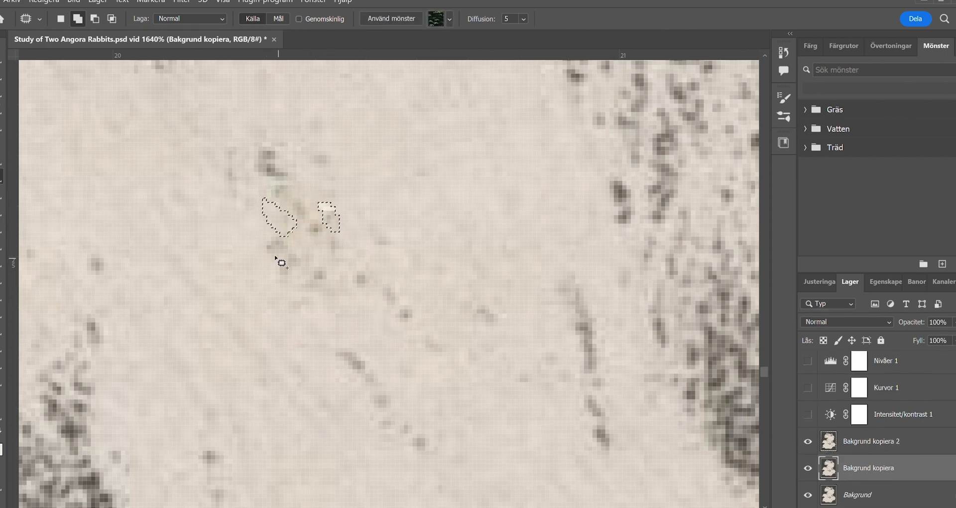
{"action": "key", "text": "ctrl+d"}
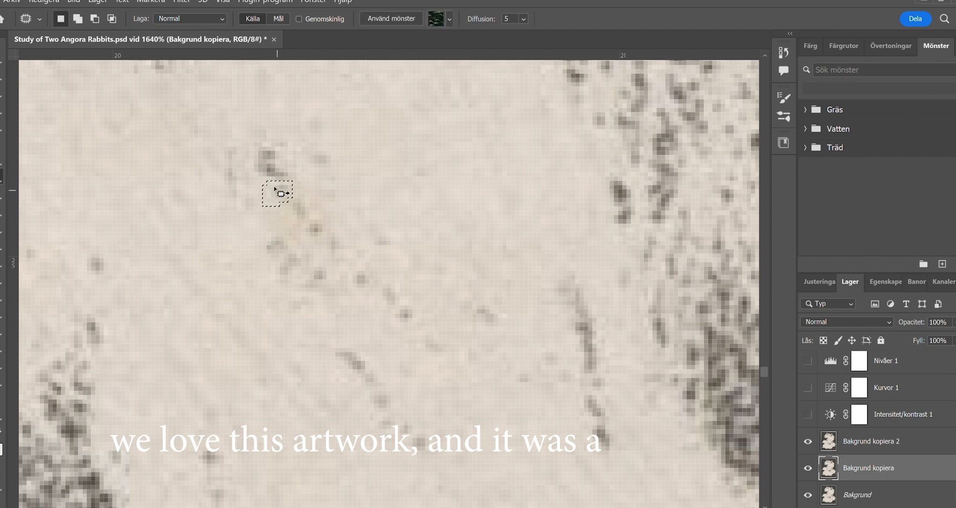
{"action": "left_click_drag", "start_coordinate": [272, 216], "coordinate": [272, 219]}
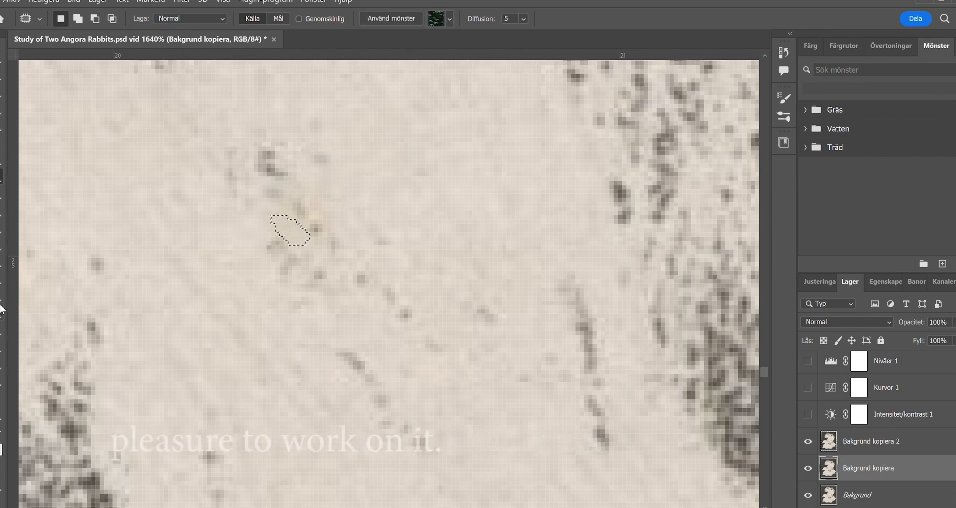
{"action": "key", "text": "o"}
{"action": "key", "text": "ctrl+d"}
- Show the Nivåer 1, Kurvor 1 and Intensitet/kontrast 1 layers again and review the whole print
{"action": "key", "text": "z"}
{"action": "mouse_move", "coordinate": [185, 383]}
{"action": "left_mouse_down"}
{"action": "mouse_move", "coordinate": [161, 380]}
{"action": "mouse_move", "coordinate": [235, 380]}
{"action": "mouse_move", "coordinate": [219, 381]}
{"action": "left_mouse_up"}
{"action": "mouse_move", "coordinate": [221, 381]}
{"action": "left_mouse_down"}
{"action": "mouse_move", "coordinate": [272, 315]}
{"action": "mouse_move", "coordinate": [346, 380]}
{"action": "left_mouse_up"}
{"action": "left_click", "coordinate": [808, 414]}
{"action": "left_click", "coordinate": [810, 363]}
{"action": "left_click_drag", "start_coordinate": [430, 333], "coordinate": [396, 269]}
{"action": "left_click_drag", "start_coordinate": [379, 219], "coordinate": [391, 280]}
{"action": "left_click_drag", "start_coordinate": [406, 312], "coordinate": [402, 295]}
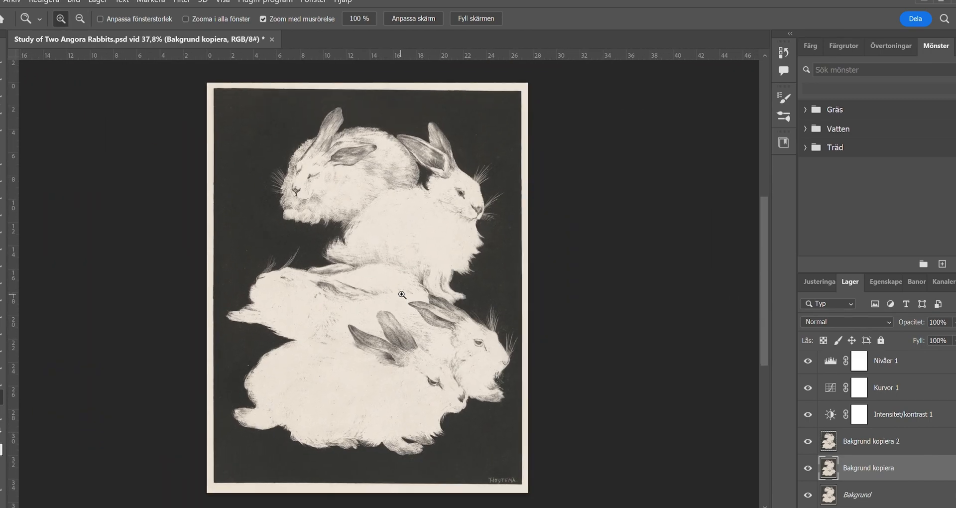
{"action": "left_click_drag", "start_coordinate": [424, 255], "coordinate": [445, 259]}
- Compare the whole print with the Nivåer 1 layer and the layers below it switched off and on
{"action": "mouse_move", "coordinate": [807, 364]}
{"action": "left_mouse_down"}
{"action": "mouse_move", "coordinate": [808, 445]}
{"action": "mouse_move", "coordinate": [808, 365]}
{"action": "left_mouse_up"}
{"action": "left_click_drag", "start_coordinate": [808, 365], "coordinate": [808, 418]}
{"action": "left_click", "coordinate": [808, 446]}
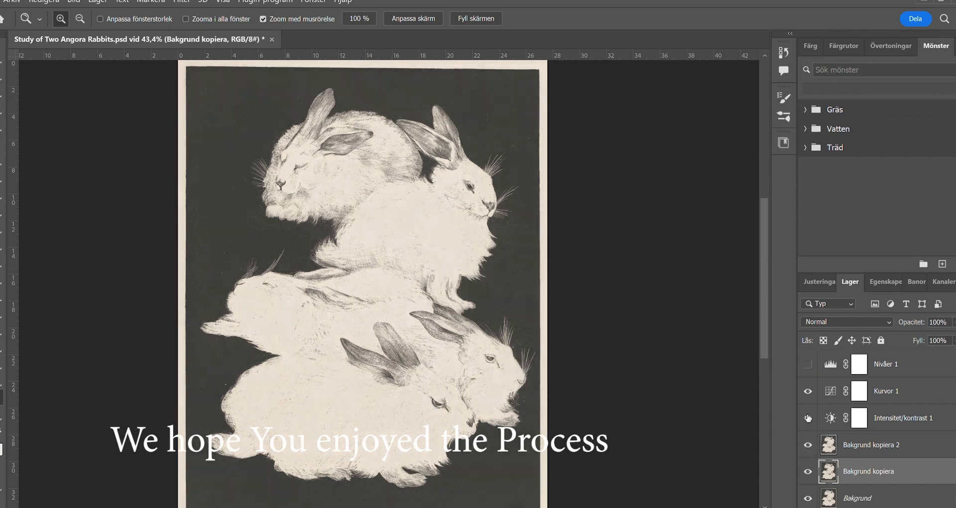
{"action": "left_click", "coordinate": [808, 365]}
{"action": "left_click", "coordinate": [808, 364]}
{"action": "left_click", "coordinate": [808, 364]}
{"action": "scroll", "coordinate": [343, 329], "scroll_direction": "down", "scroll_amount": 3}
{"action": "left_click", "coordinate": [808, 364]}
{"action": "left_click", "coordinate": [808, 364]}
{"action": "left_click", "coordinate": [808, 364]}
{"action": "left_click", "coordinate": [809, 365]}
{"action": "mouse_move", "coordinate": [808, 417]}
{"action": "left_mouse_down"}
{"action": "mouse_move", "coordinate": [808, 365]}
{"action": "mouse_move", "coordinate": [809, 418]}
{"action": "left_mouse_up"}
- Set the Nivåer 1 layer's fill to 18%, checking the fur up close
{"action": "left_click", "coordinate": [942, 366]}
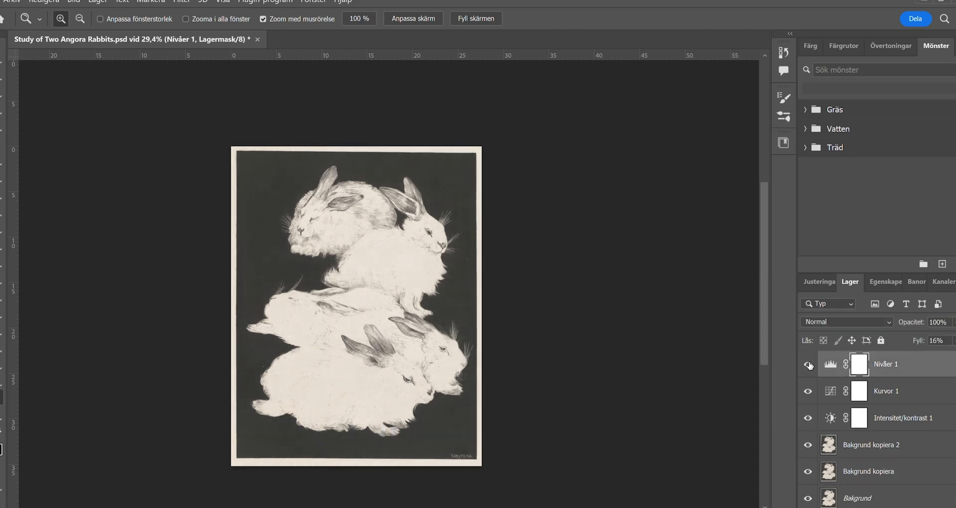
{"action": "left_click_drag", "start_coordinate": [304, 296], "coordinate": [378, 305]}
{"action": "left_click_drag", "start_coordinate": [557, 393], "coordinate": [404, 335]}
{"action": "mouse_move", "coordinate": [438, 129]}
{"action": "left_mouse_down"}
{"action": "mouse_move", "coordinate": [377, 262]}
{"action": "mouse_move", "coordinate": [365, 254]}
{"action": "left_mouse_up"}
{"action": "mouse_move", "coordinate": [921, 342]}
{"action": "left_mouse_down"}
{"action": "mouse_move", "coordinate": [921, 352]}
{"action": "mouse_move", "coordinate": [955, 351]}
{"action": "mouse_move", "coordinate": [921, 352]}
{"action": "left_mouse_up"}
{"action": "left_click_drag", "start_coordinate": [406, 344], "coordinate": [364, 354]}
{"action": "left_click_drag", "start_coordinate": [356, 365], "coordinate": [405, 302]}
{"action": "left_click_drag", "start_coordinate": [426, 284], "coordinate": [466, 298]}
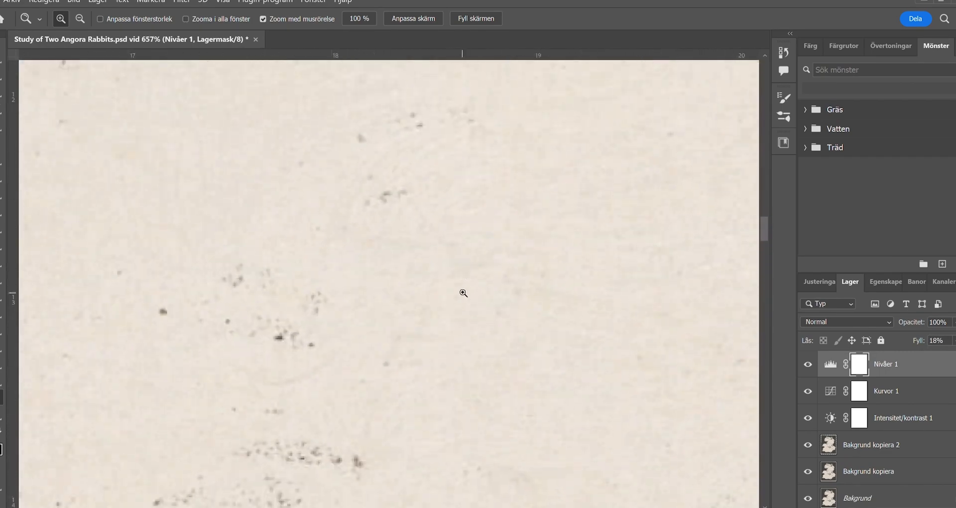
- Try a Selective Color adjustment layer above Nivåer 1 with the Vita colour range chosen
{"action": "left_click", "coordinate": [819, 281]}
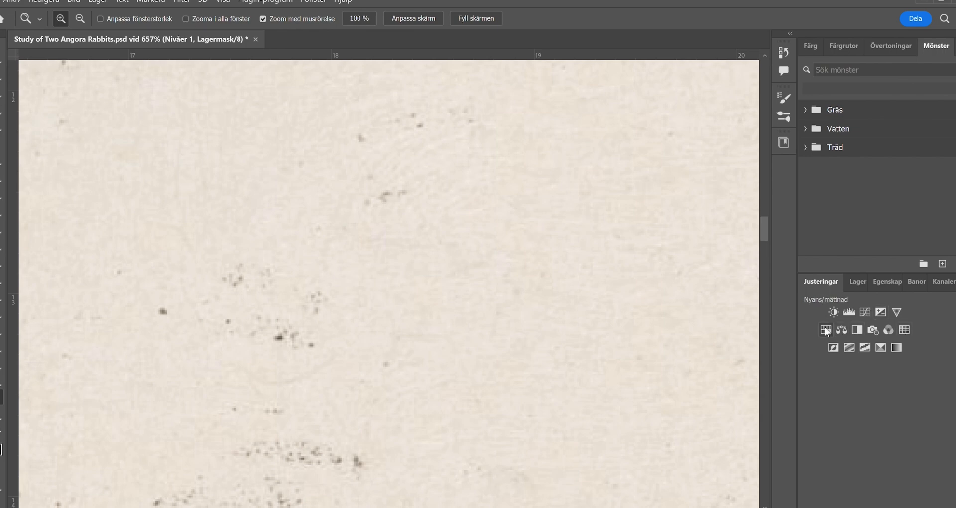
{"action": "left_click", "coordinate": [882, 347]}
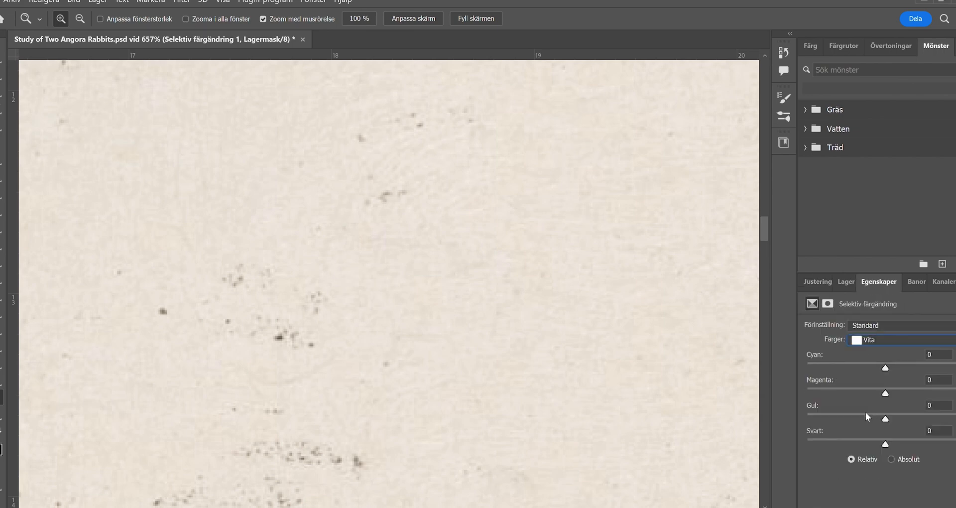
{"action": "left_click", "coordinate": [828, 303]}
{"action": "left_click", "coordinate": [889, 437]}
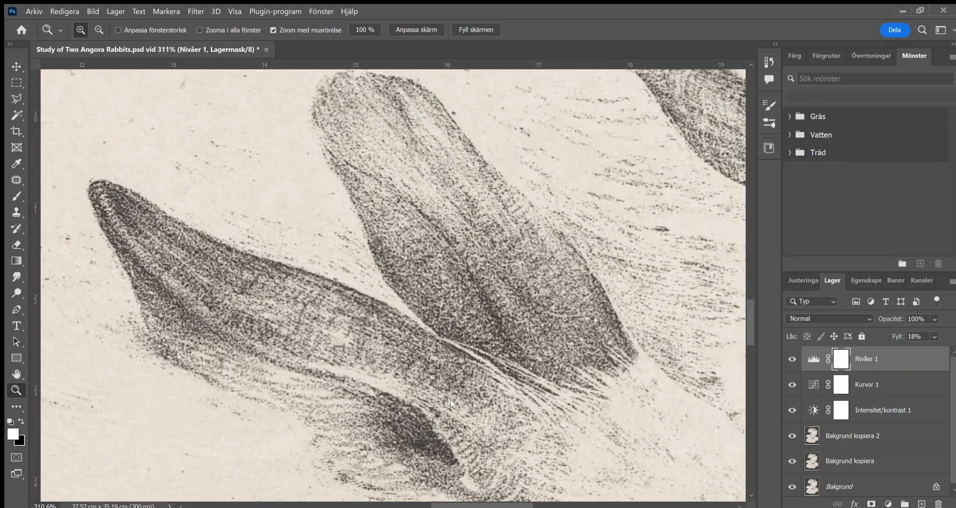
{"action": "left_click_drag", "start_coordinate": [398, 299], "coordinate": [363, 244]}
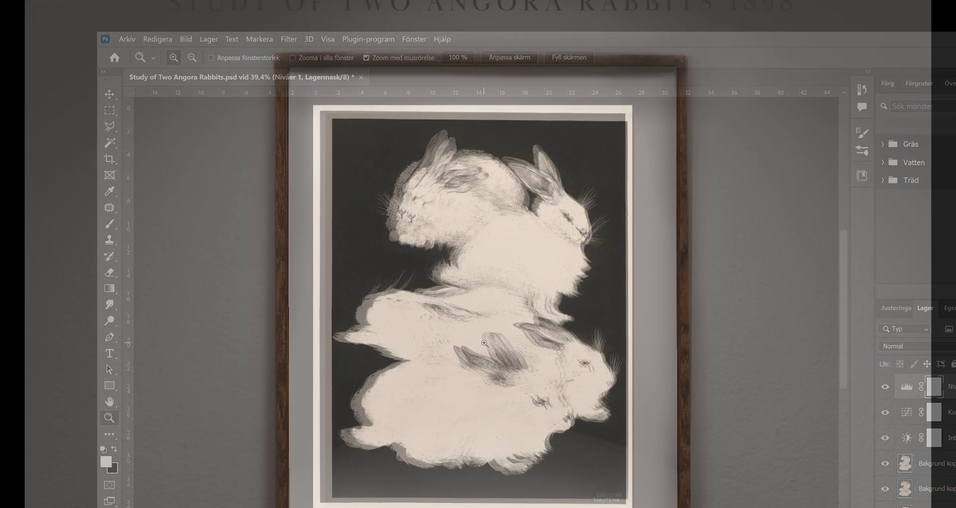